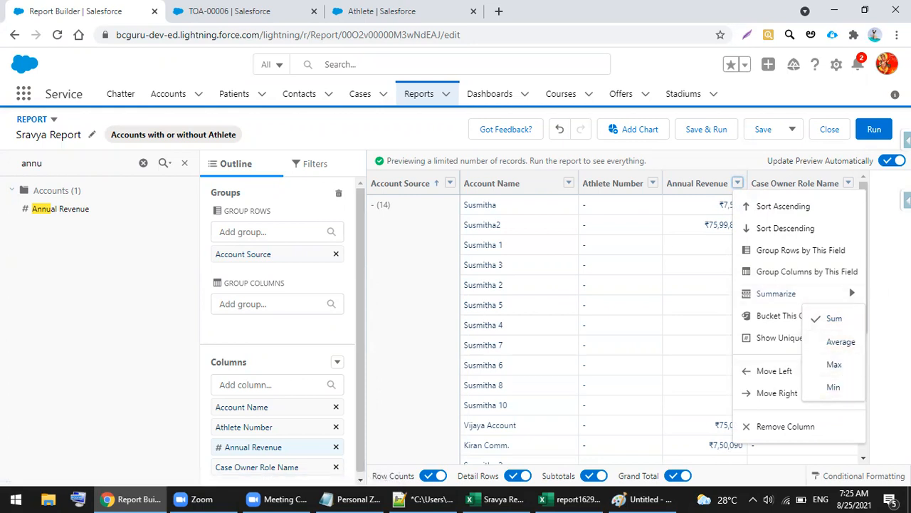
- Run the report and examine the Annual Revenue subtotals for each account source down to the grand total
click(868, 130)
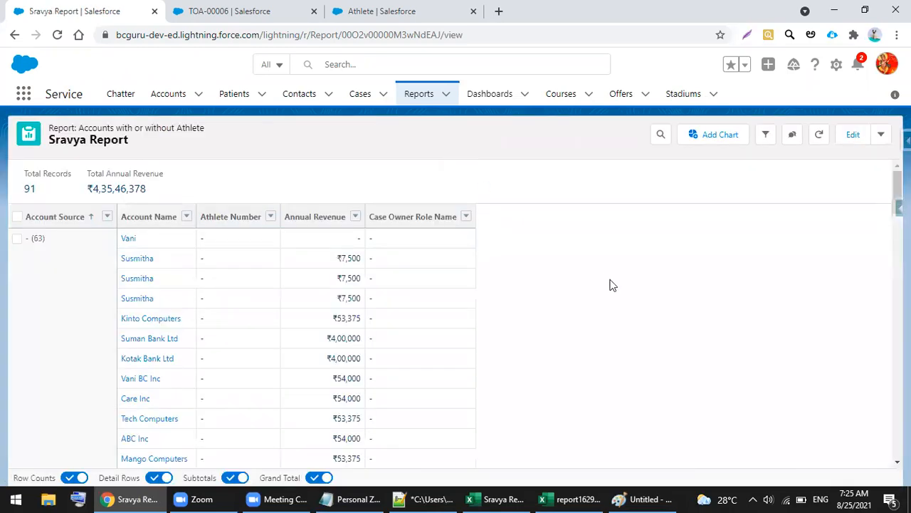
scroll(607, 289, down, 10)
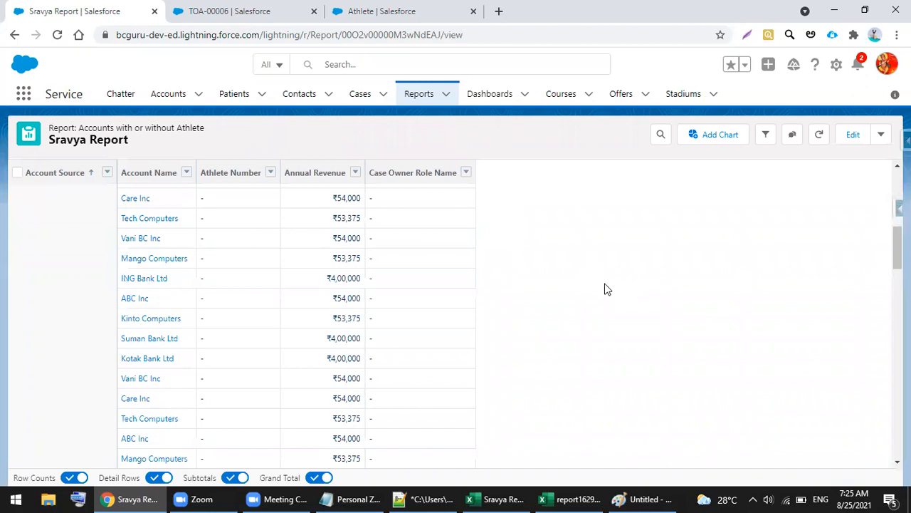
scroll(606, 289, down, 4)
scroll(607, 289, up, 10)
scroll(607, 289, up, 3)
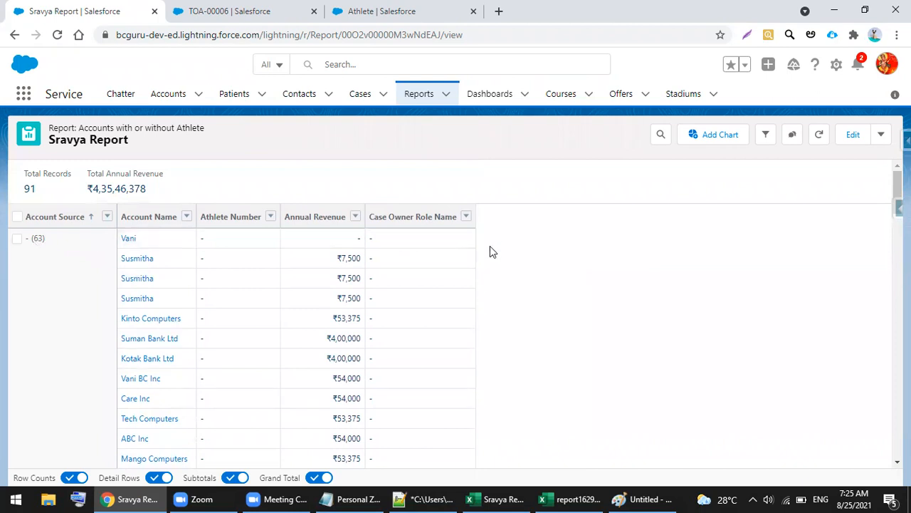
scroll(508, 254, down, 15)
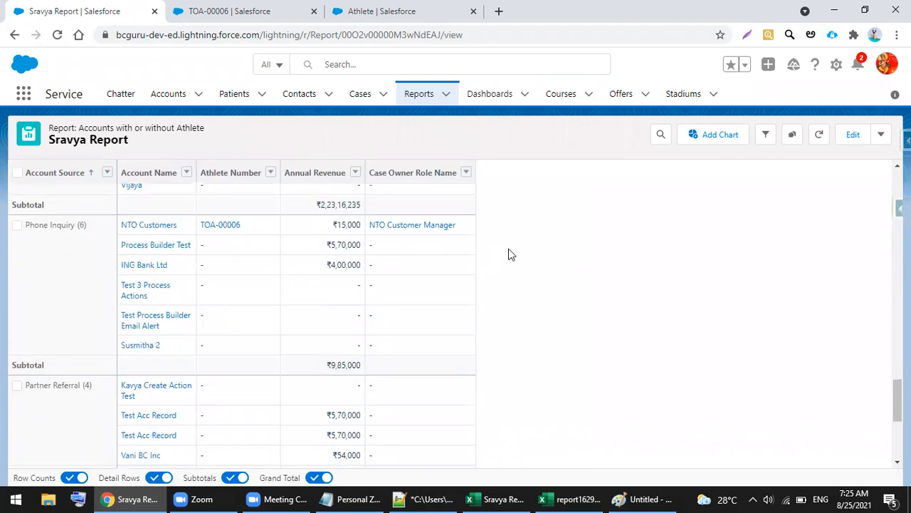
scroll(508, 254, up, 1)
scroll(488, 260, down, 2)
scroll(311, 389, down, 3)
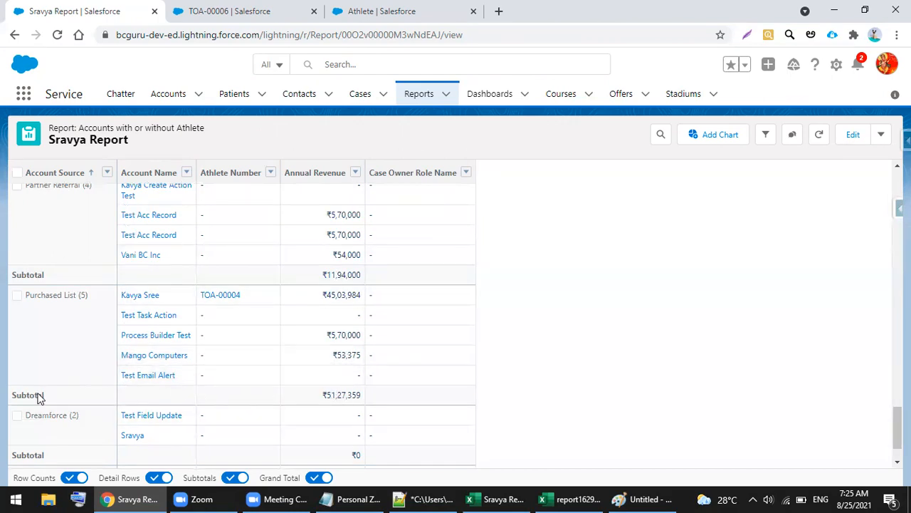
scroll(509, 323, down, 2)
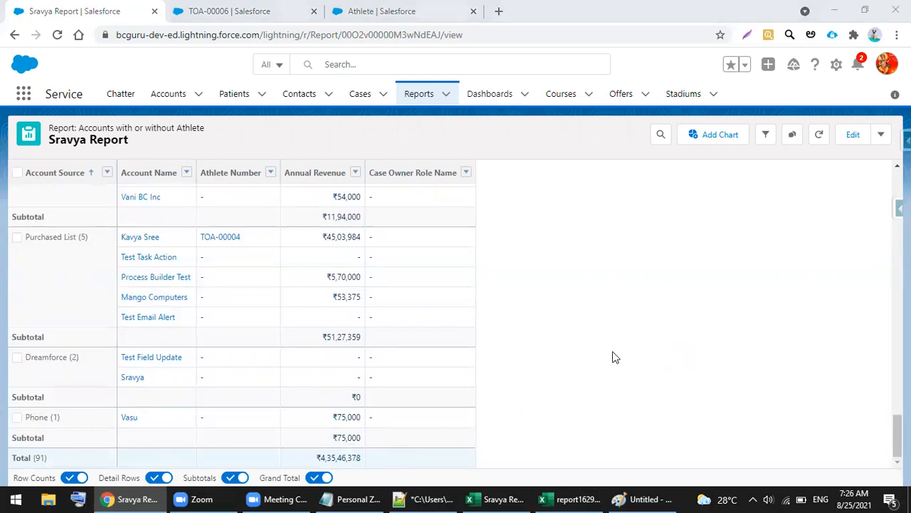
- Open the report's subscription settings and review the schedule, attachment, recipient and Run Report As options
click(881, 134)
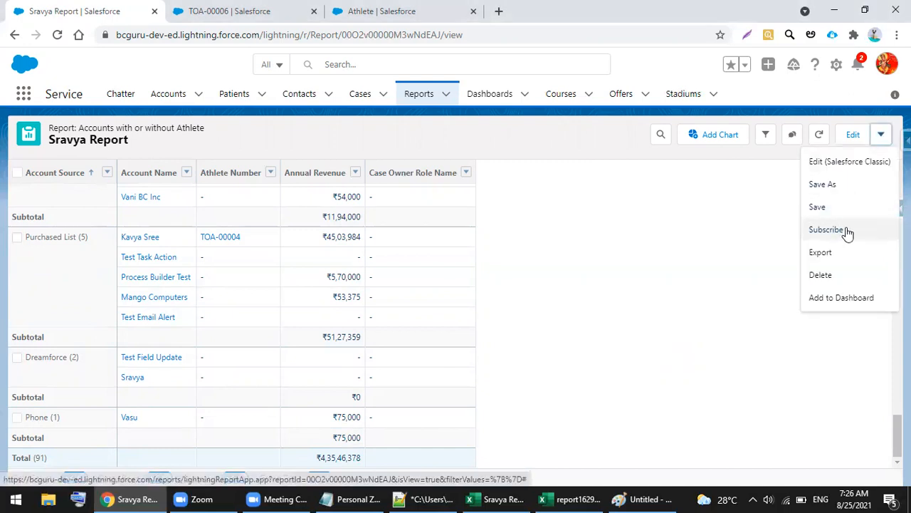
click(827, 229)
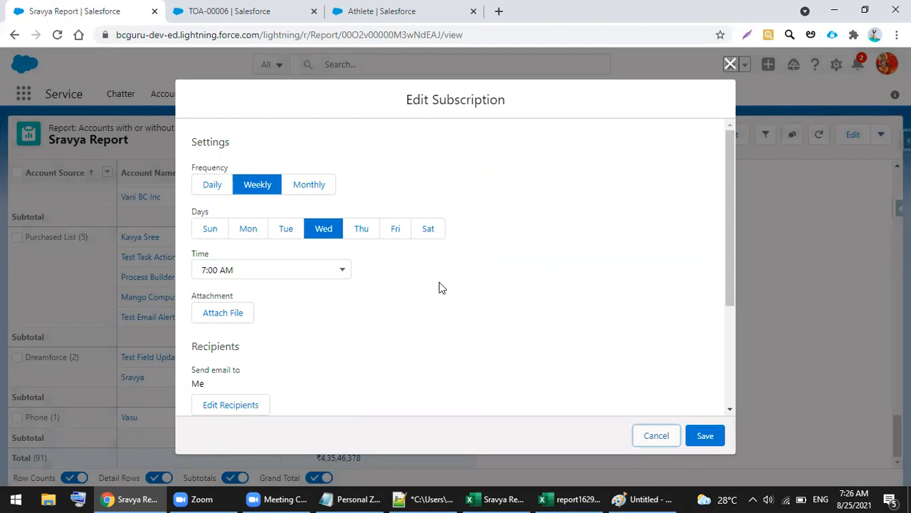
scroll(438, 285, down, 2)
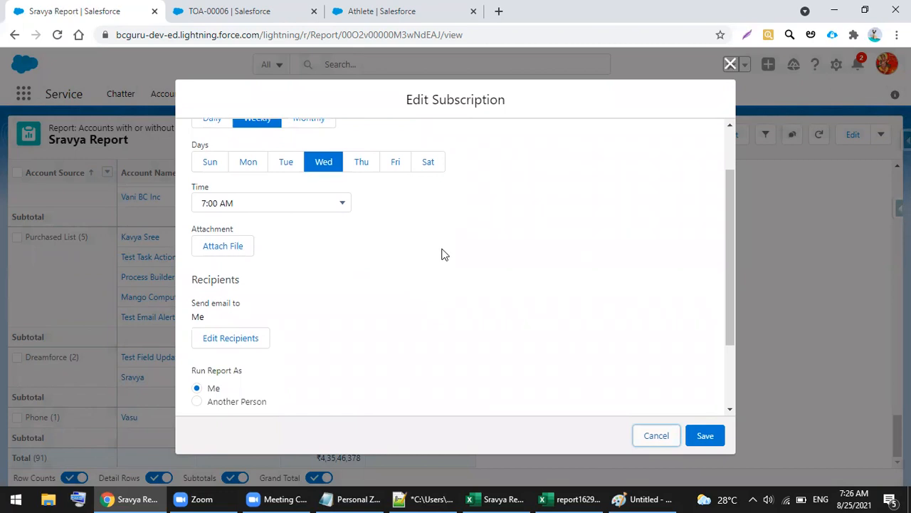
scroll(441, 254, up, 2)
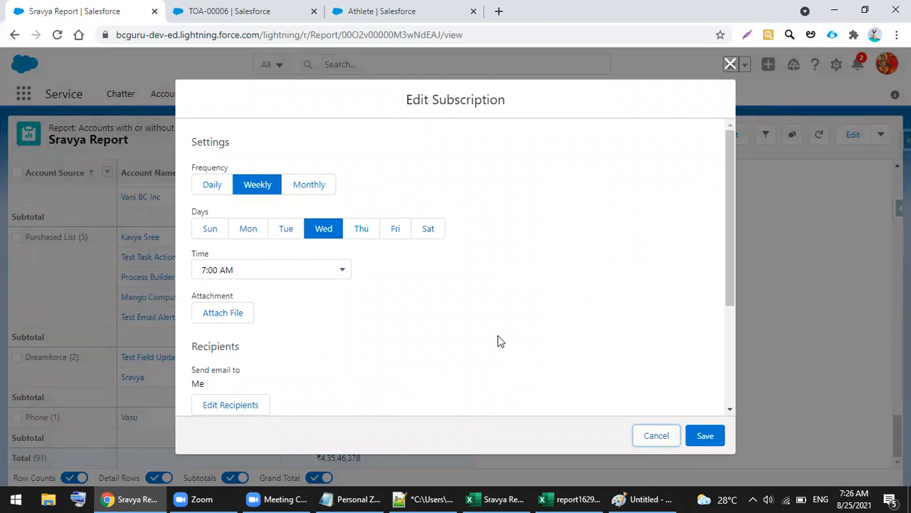
scroll(499, 341, down, 3)
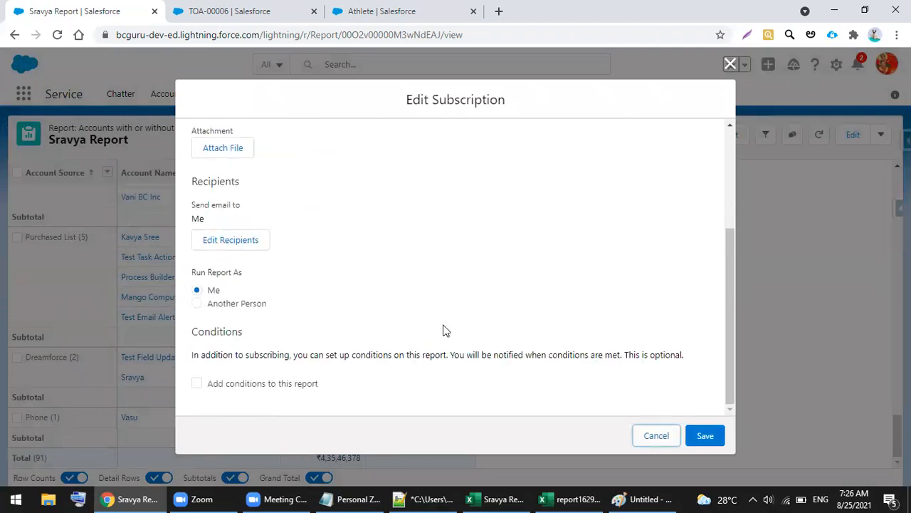
scroll(442, 331, up, 1)
scroll(443, 331, down, 1)
- Enable conditions on the report subscription and check which aggregates the condition offers
click(199, 384)
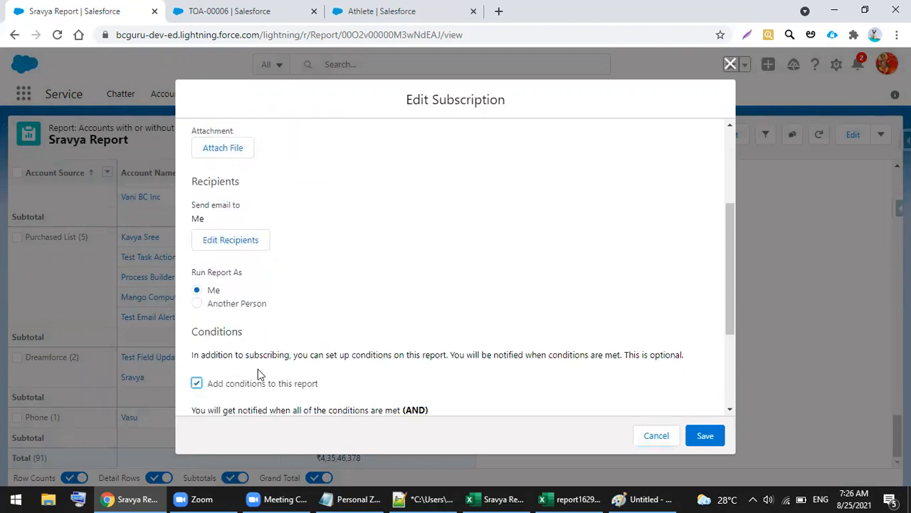
scroll(444, 327, down, 2)
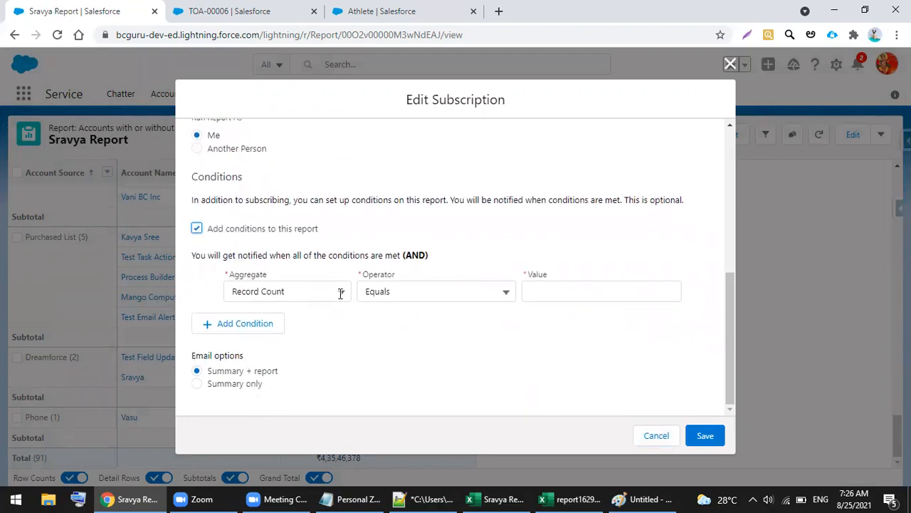
click(347, 292)
click(409, 313)
click(340, 292)
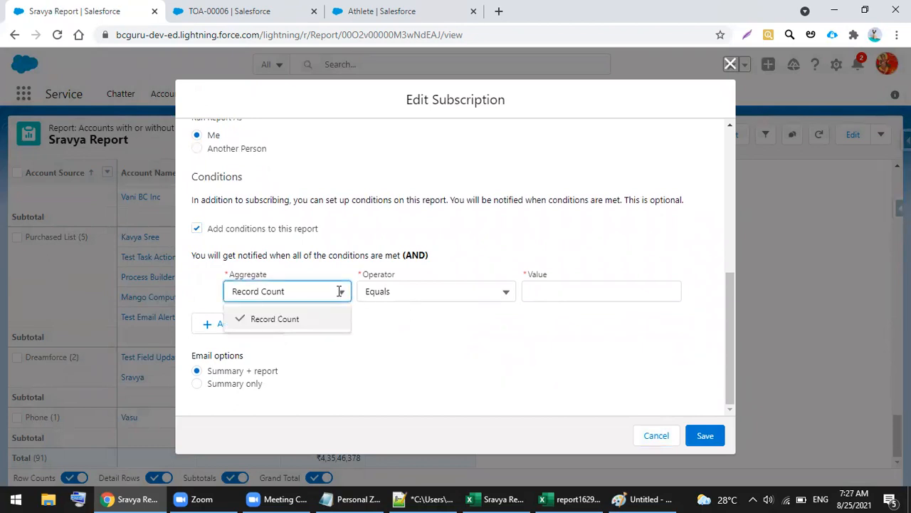
click(339, 291)
click(332, 362)
- Add a second condition to the subscription and delete it again
click(227, 327)
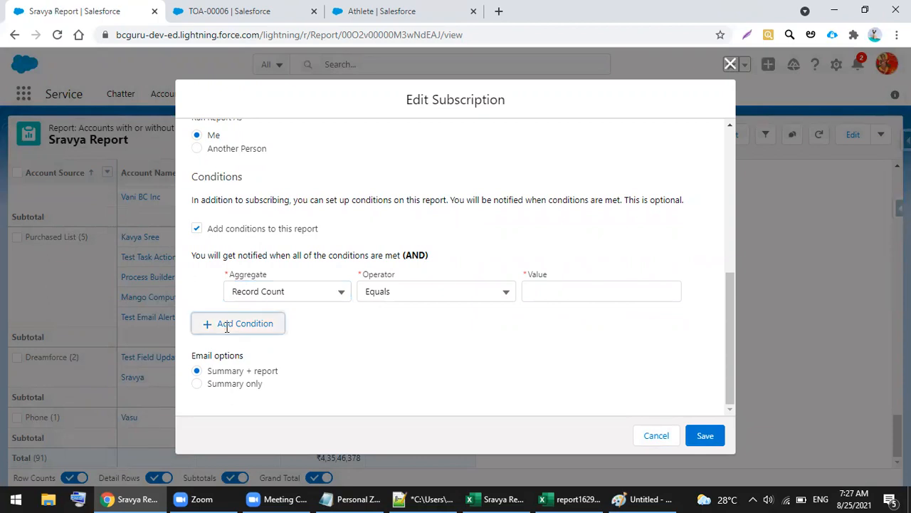
click(316, 332)
click(316, 332)
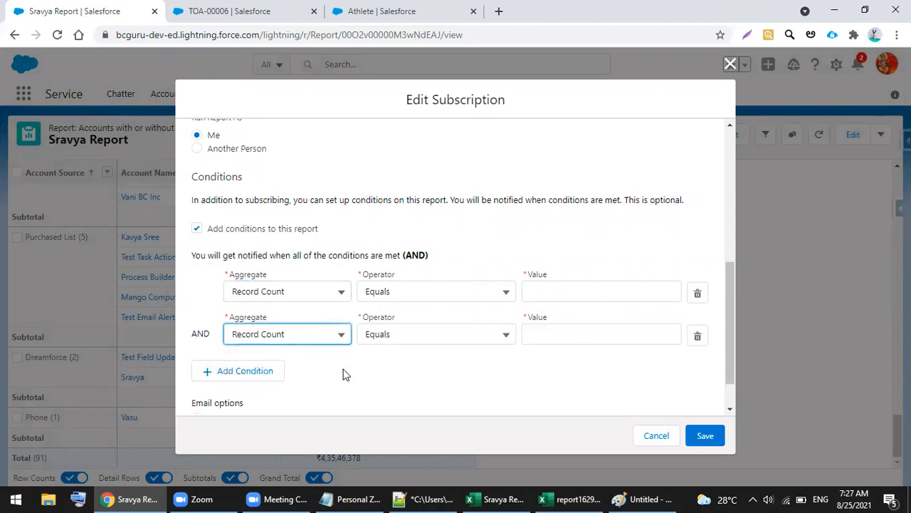
click(697, 335)
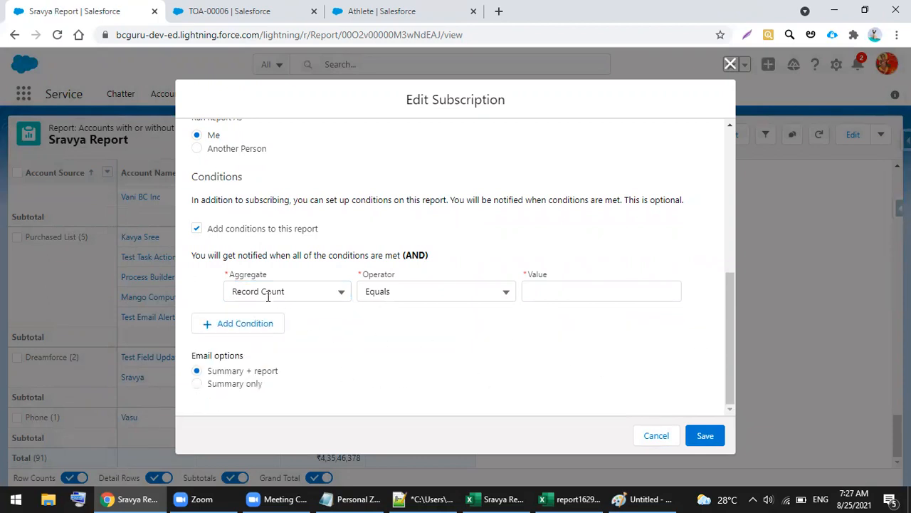
- Review the subscription settings and the condition's aggregate choices again, and cancel the subscription changes
scroll(292, 234, up, 5)
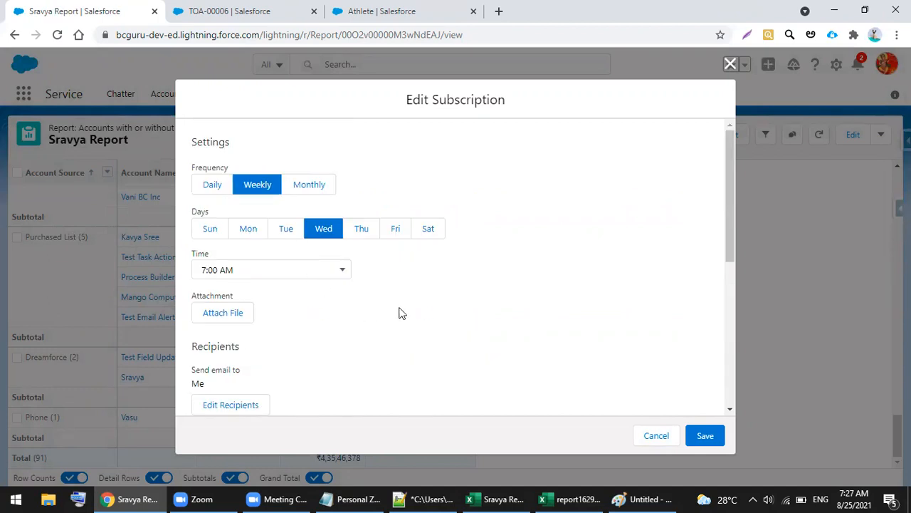
scroll(420, 307, down, 5)
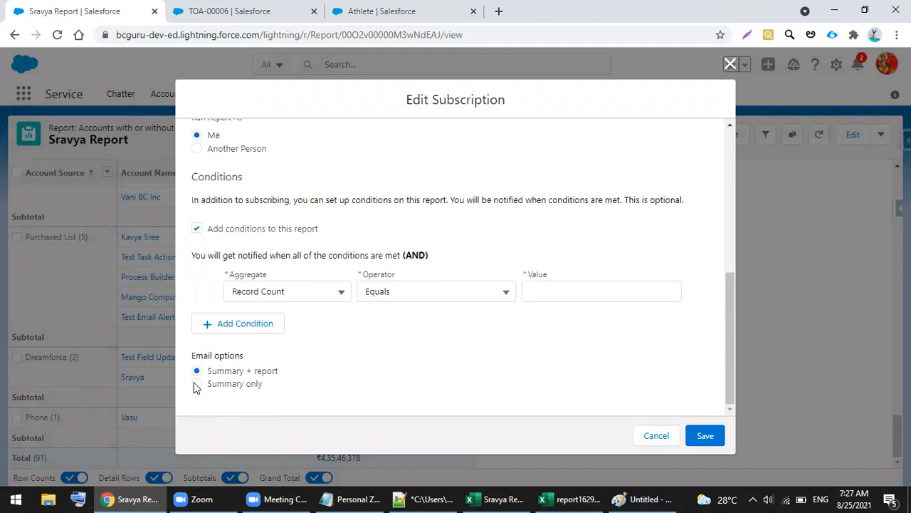
click(290, 290)
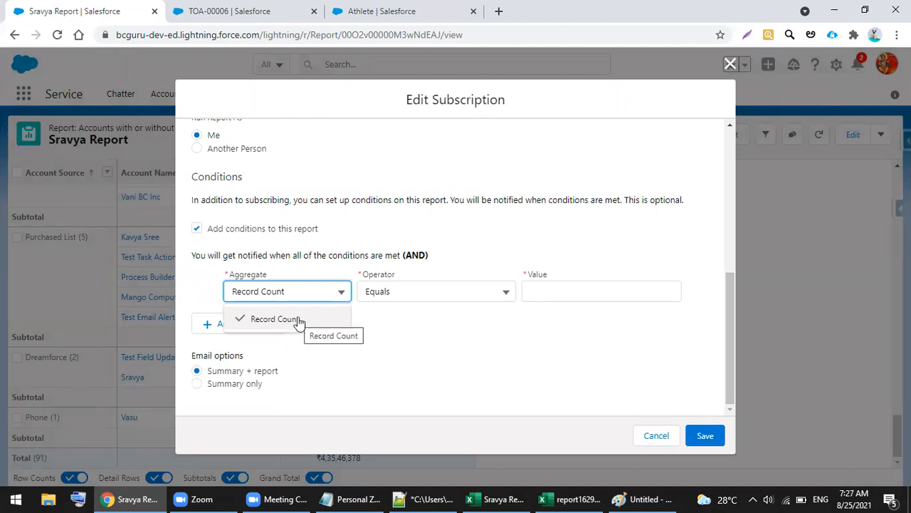
click(298, 322)
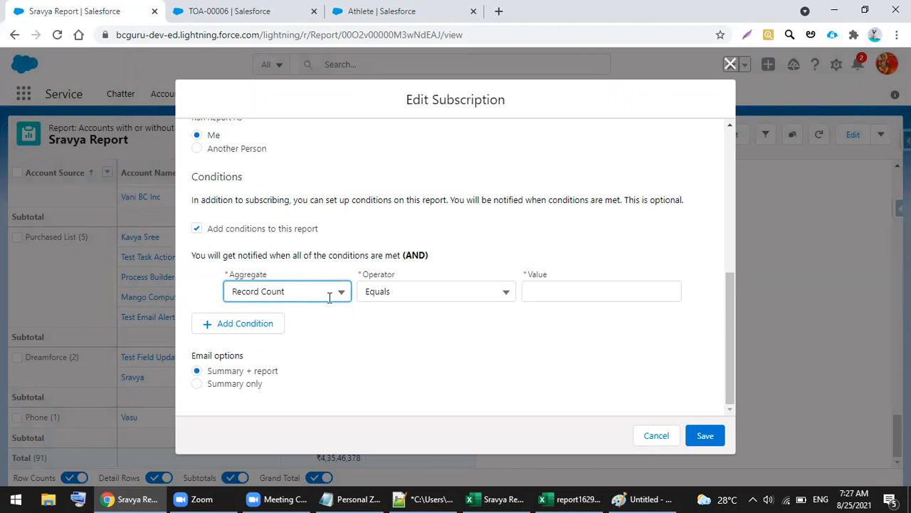
click(659, 435)
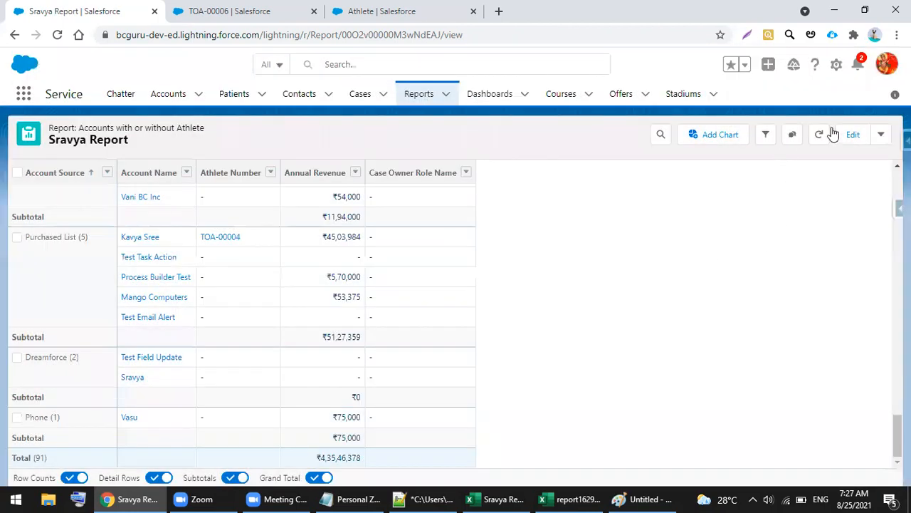
- Save the report and reopen its subscription settings
click(883, 136)
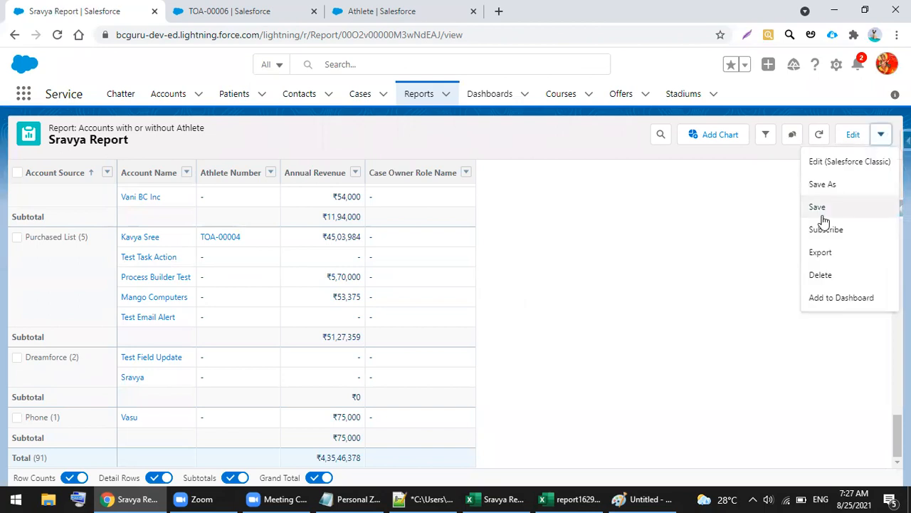
click(825, 213)
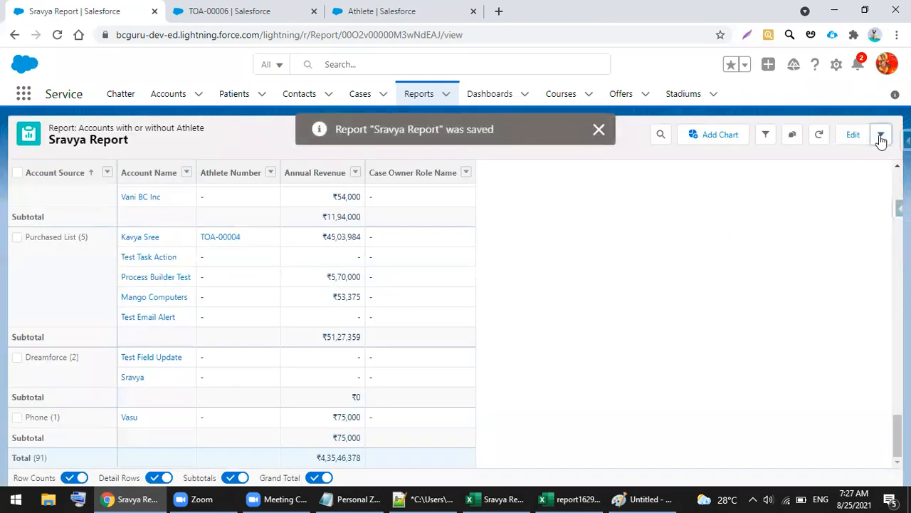
click(881, 135)
click(825, 229)
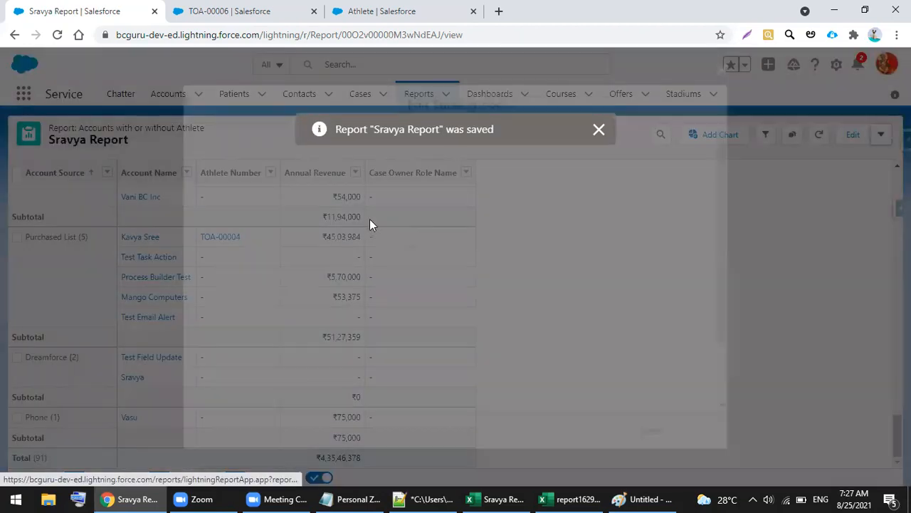
- Add a subscription condition for Sum of Annual Revenue with the operator Equals and the value 50000000
scroll(390, 264, down, 3)
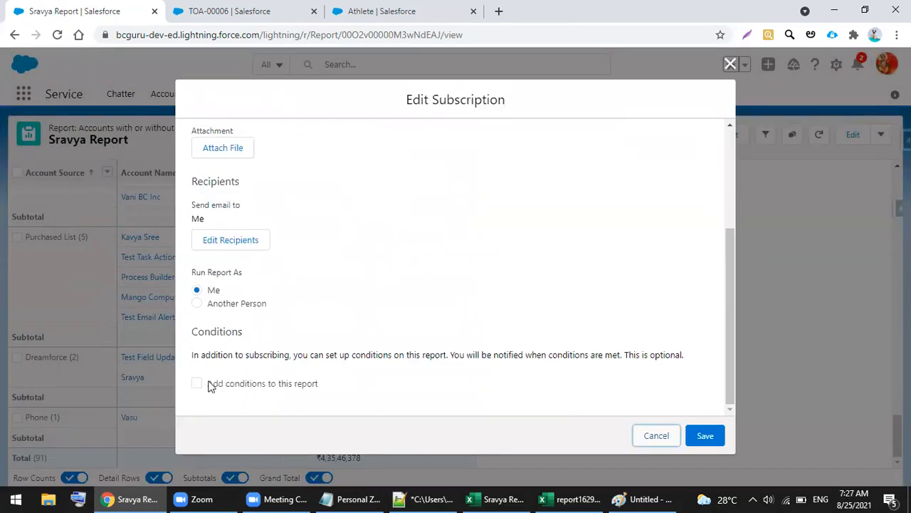
click(197, 385)
scroll(342, 335, down, 2)
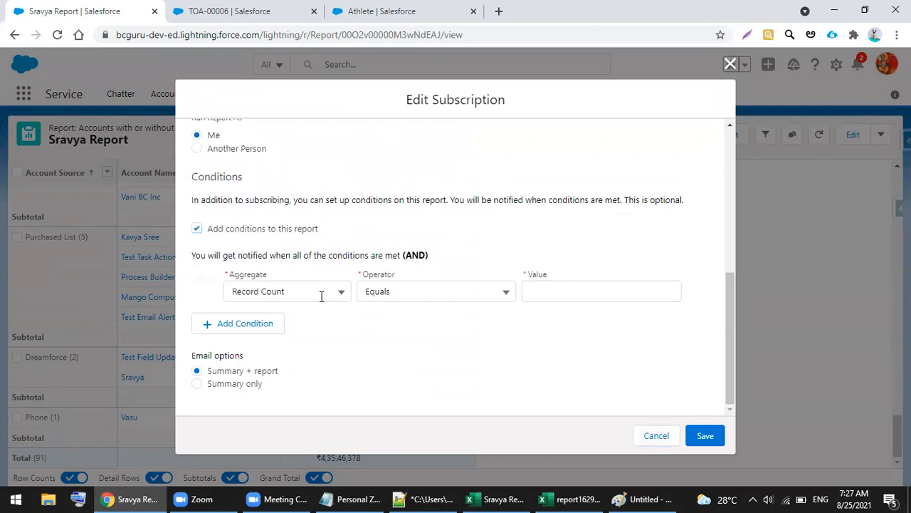
click(322, 293)
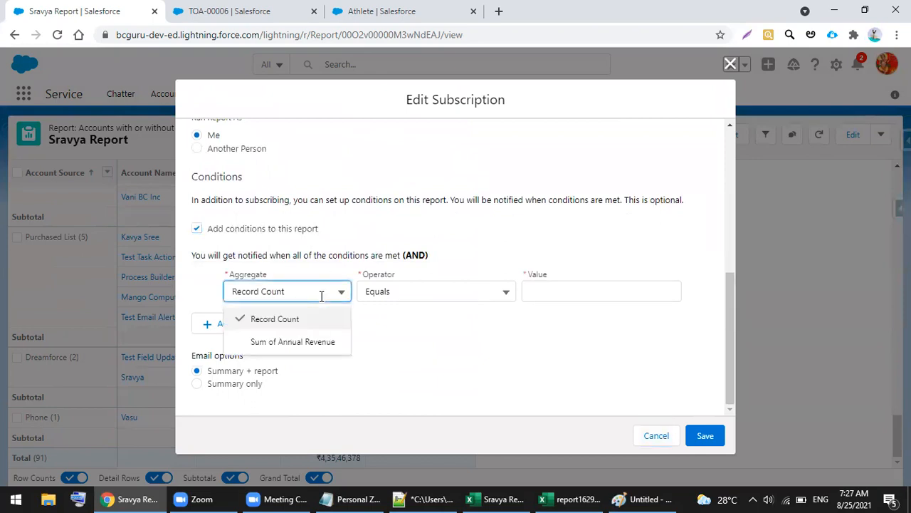
click(297, 343)
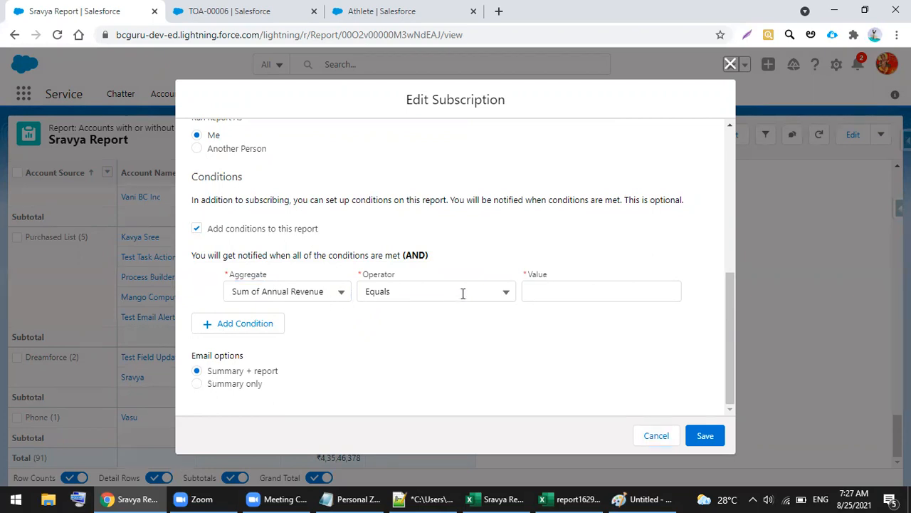
click(550, 292)
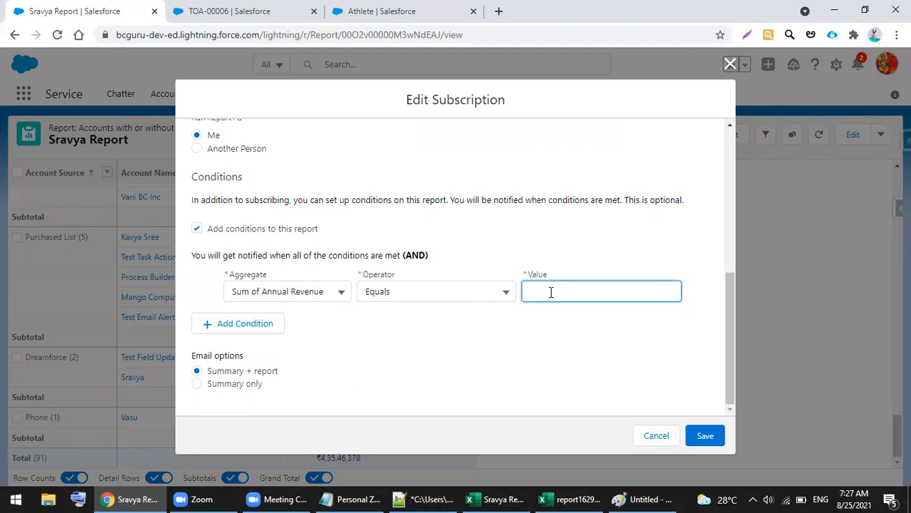
text(50000000)
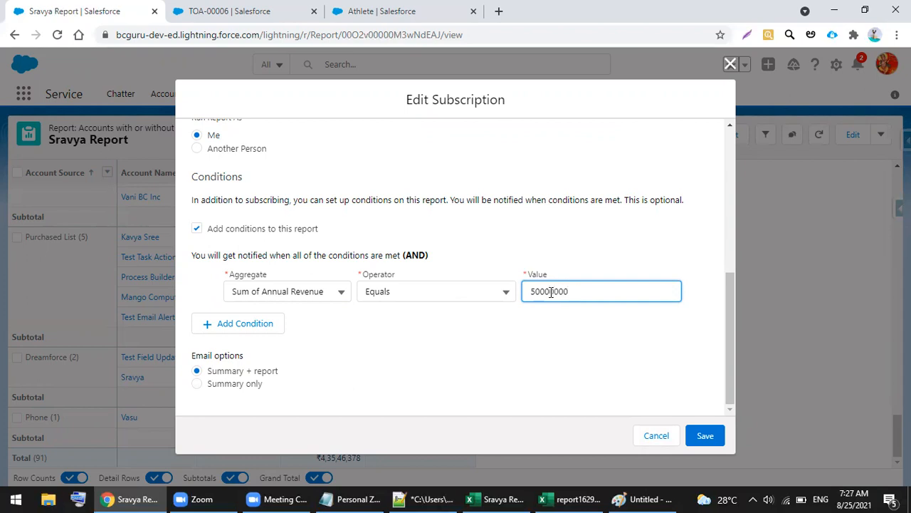
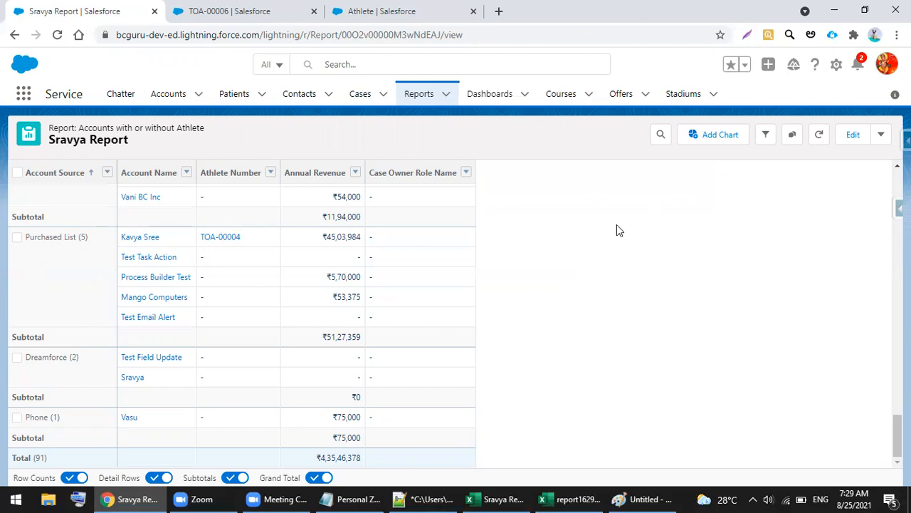
- Open the report for editing and view the available report formats, leaving the format choice without applying a change
click(852, 134)
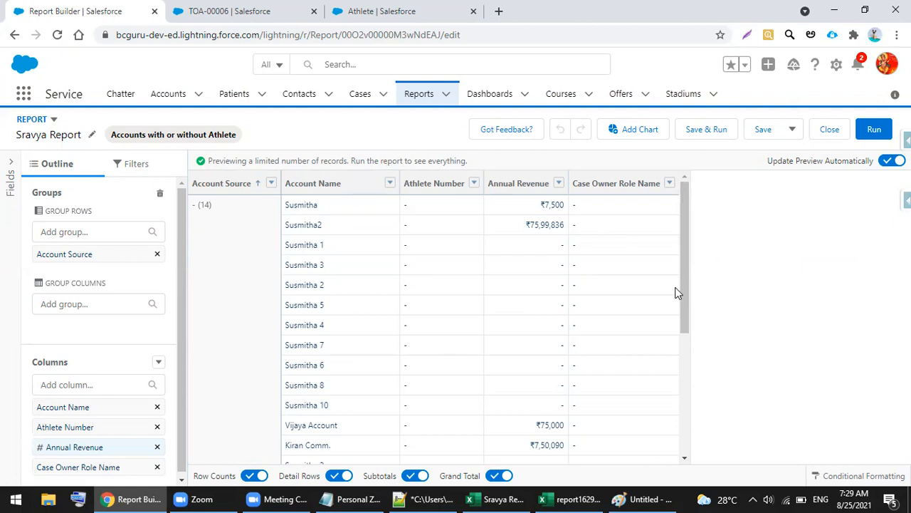
click(53, 121)
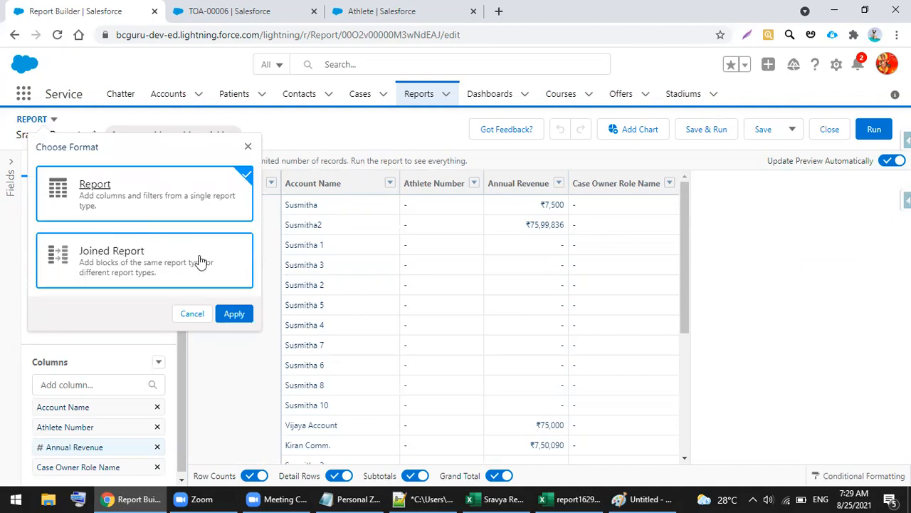
click(183, 314)
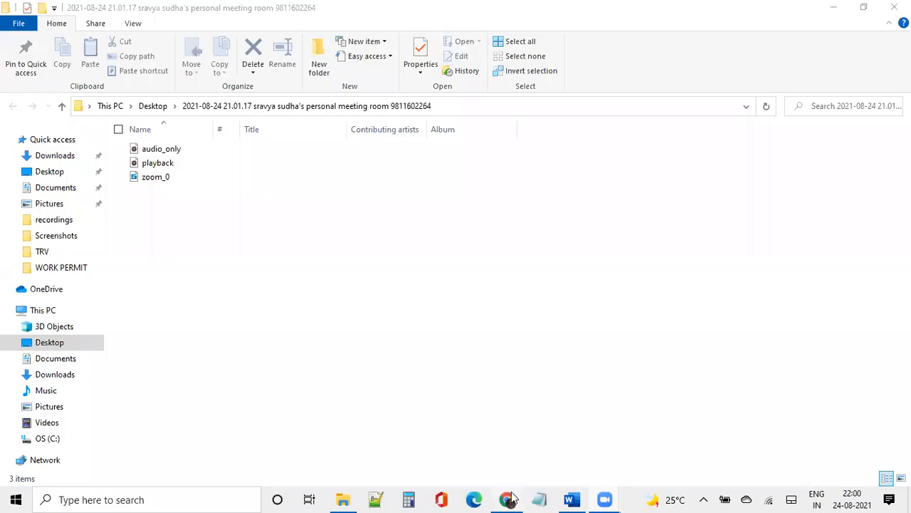
- Switch to Chrome and open the Create Validation Rules unit from the Formulas and Validations module of the Admin Intermediate trail
click(510, 499)
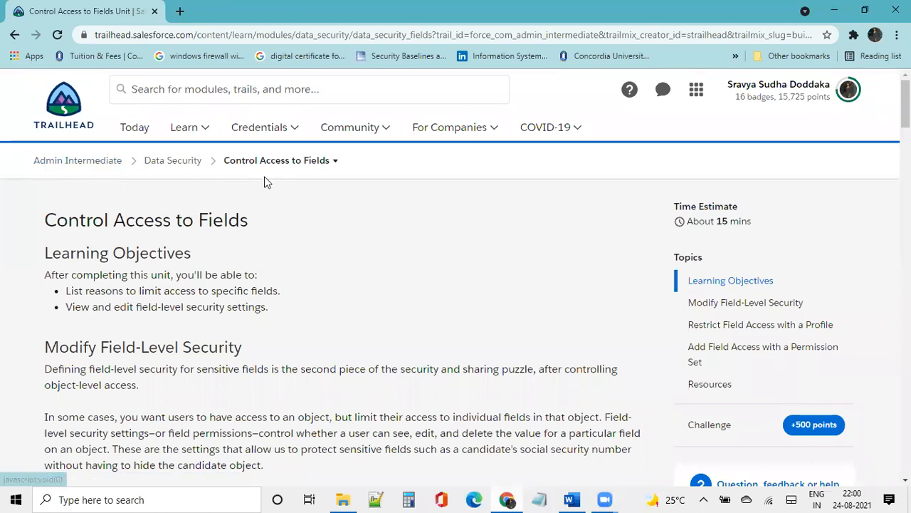
click(78, 161)
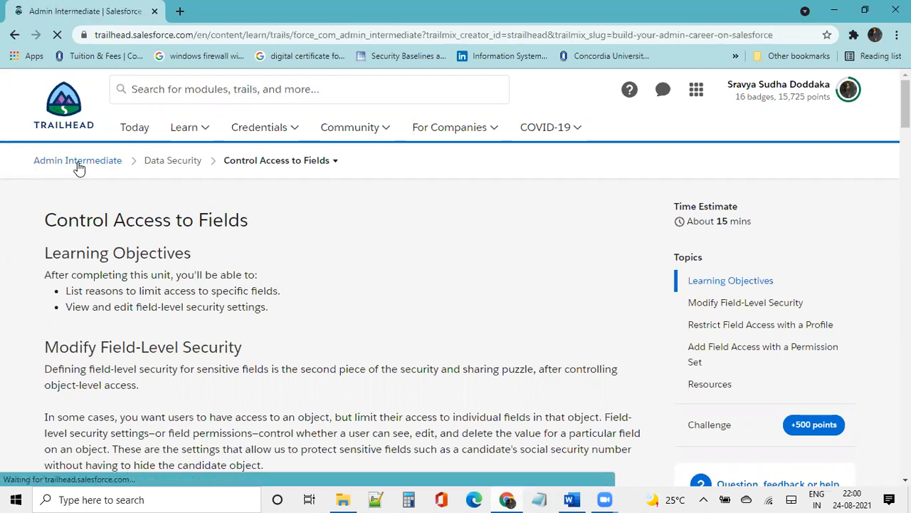
scroll(357, 403, down, 2)
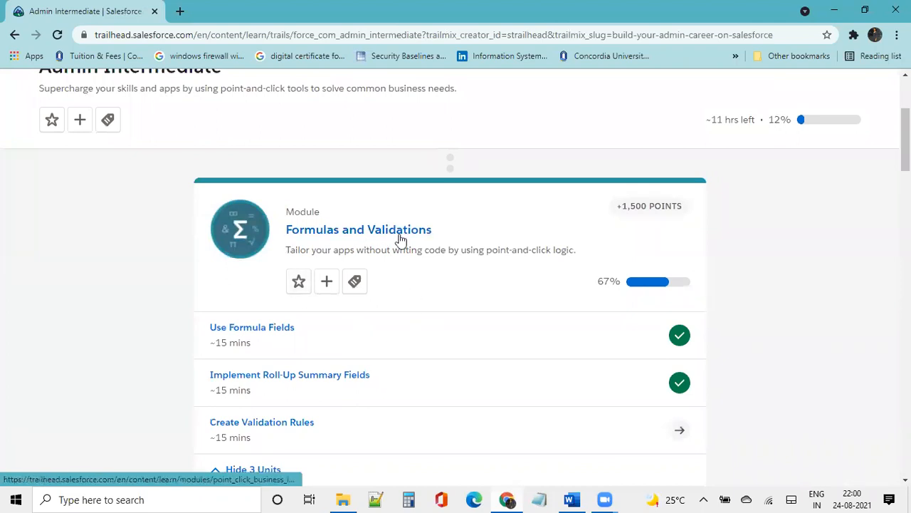
scroll(406, 388, down, 2)
click(235, 347)
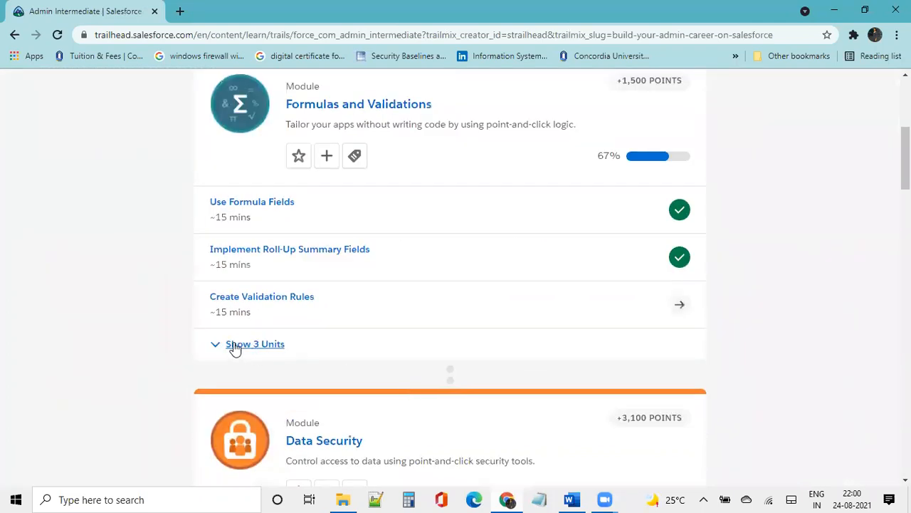
scroll(299, 324, up, 2)
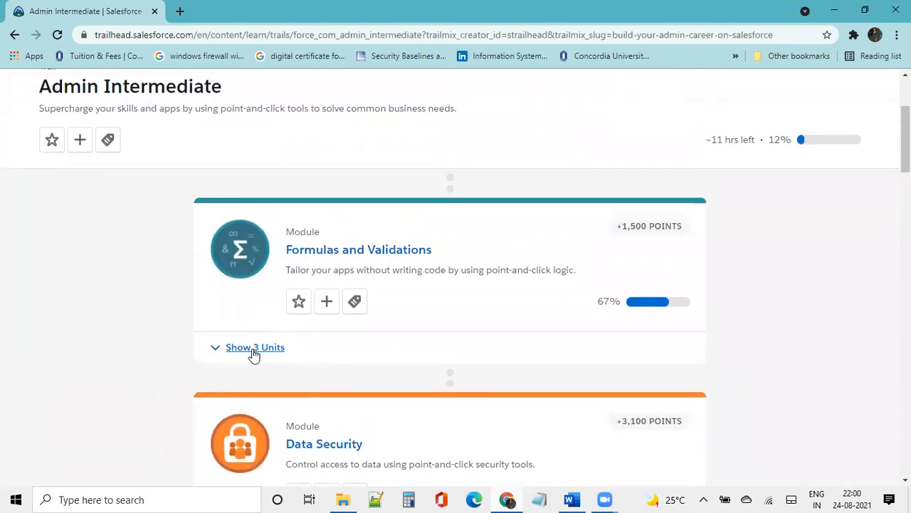
click(254, 349)
click(269, 450)
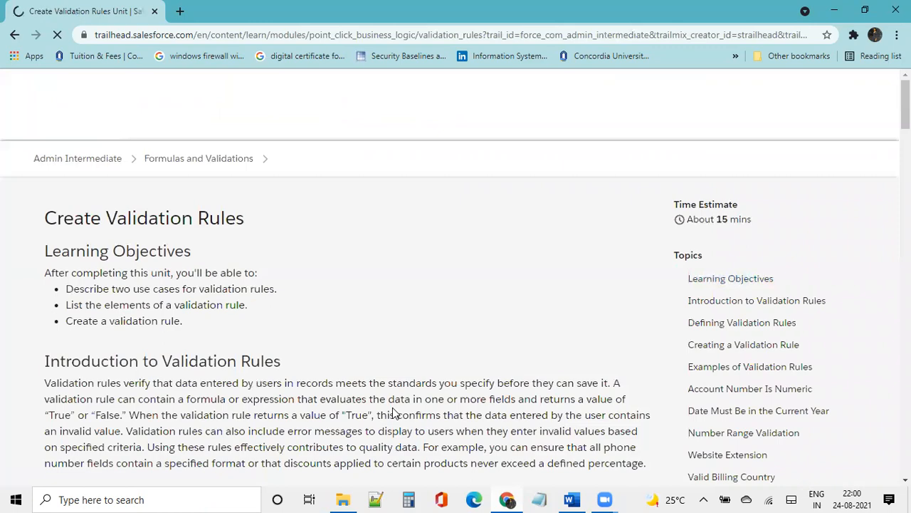
- Examine the requirements of the unit's Create a Validation Rule challenge, including the MailingPostalCode and ShippingPostalCode hint
scroll(393, 408, down, 9)
scroll(392, 413, down, 15)
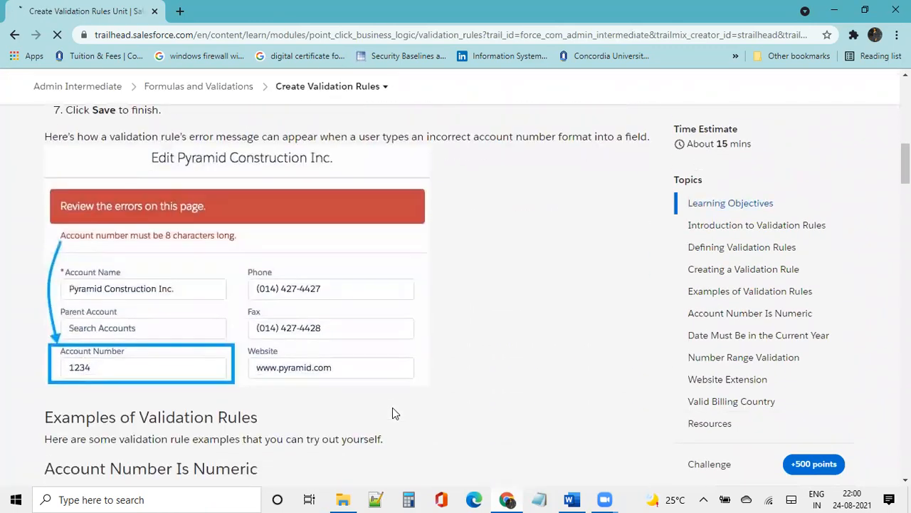
scroll(392, 412, down, 15)
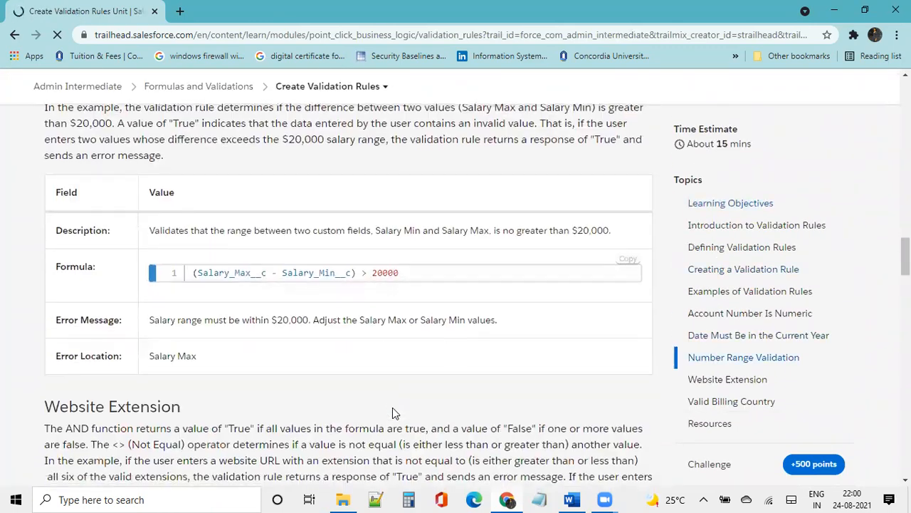
scroll(393, 407, down, 15)
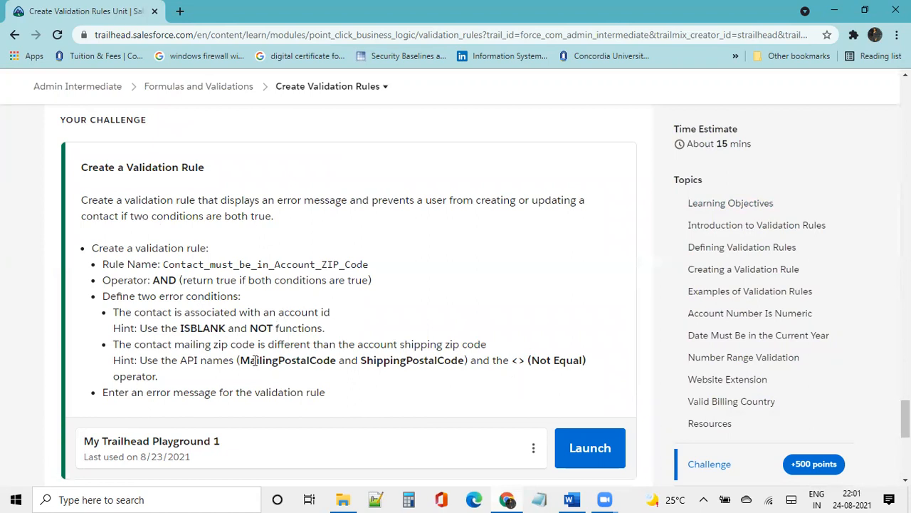
drag(241, 360, 464, 361)
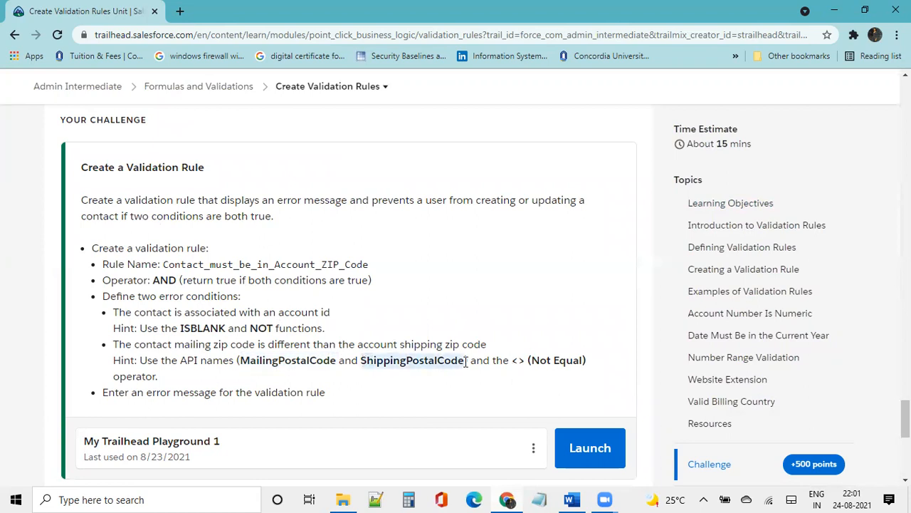
click(466, 391)
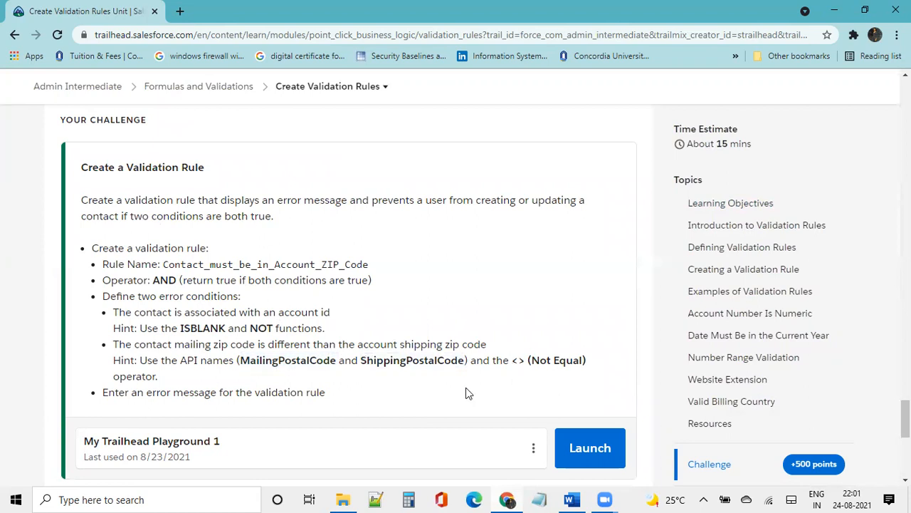
scroll(466, 392, down, 1)
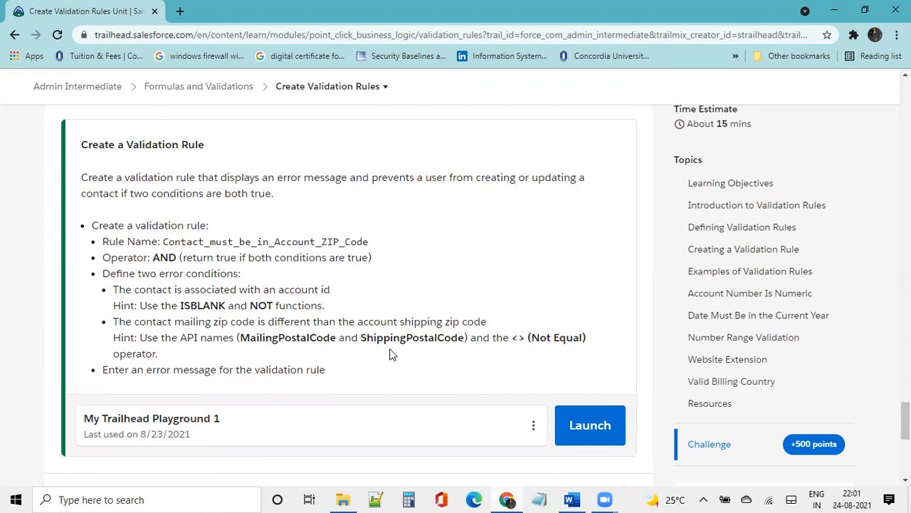
scroll(390, 354, up, 1)
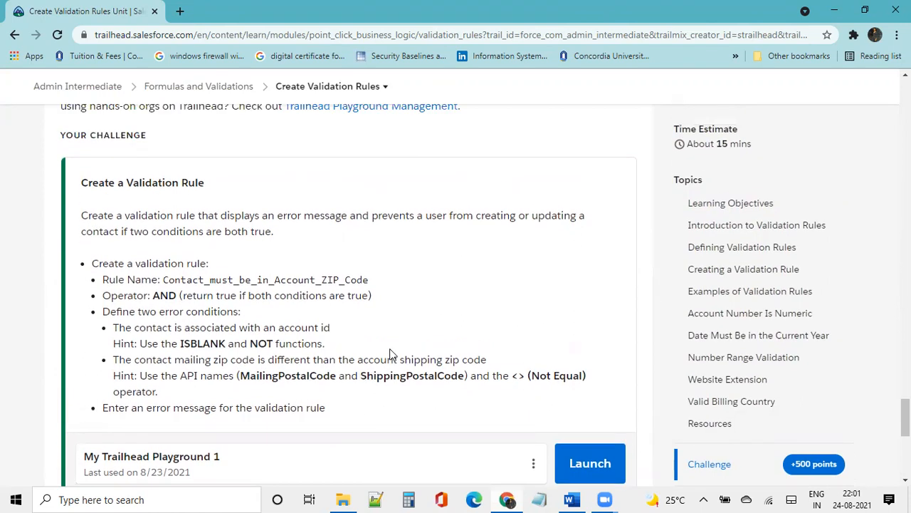
scroll(390, 354, down, 1)
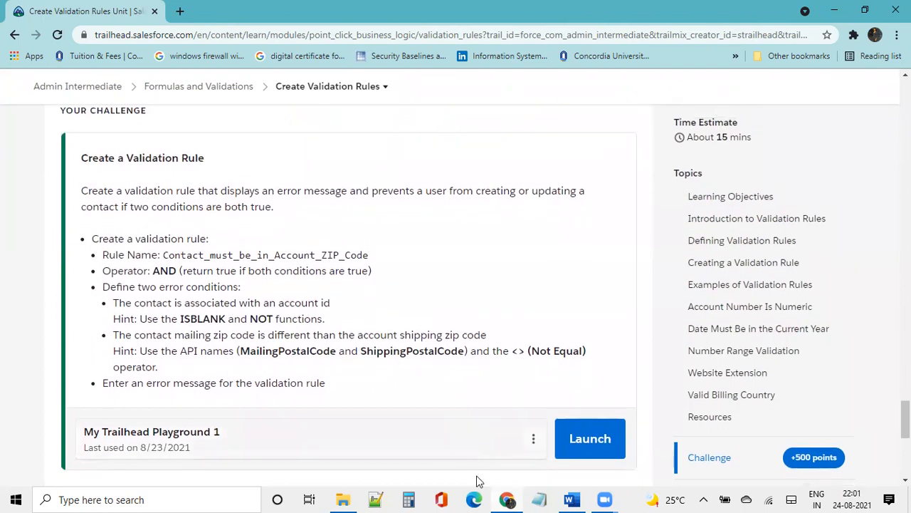
- Switch to Salesforce, go to Setup and open the Account object in the Object Manager
mouse_move(605, 498)
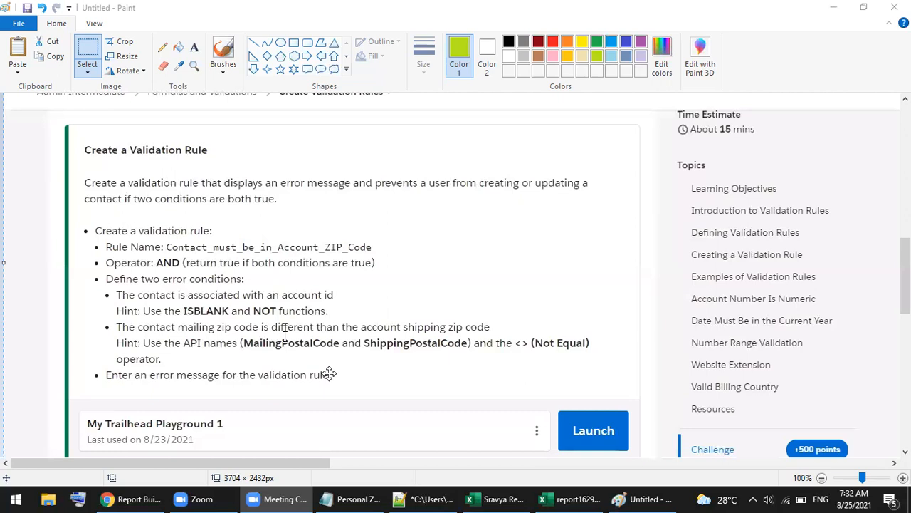
click(132, 499)
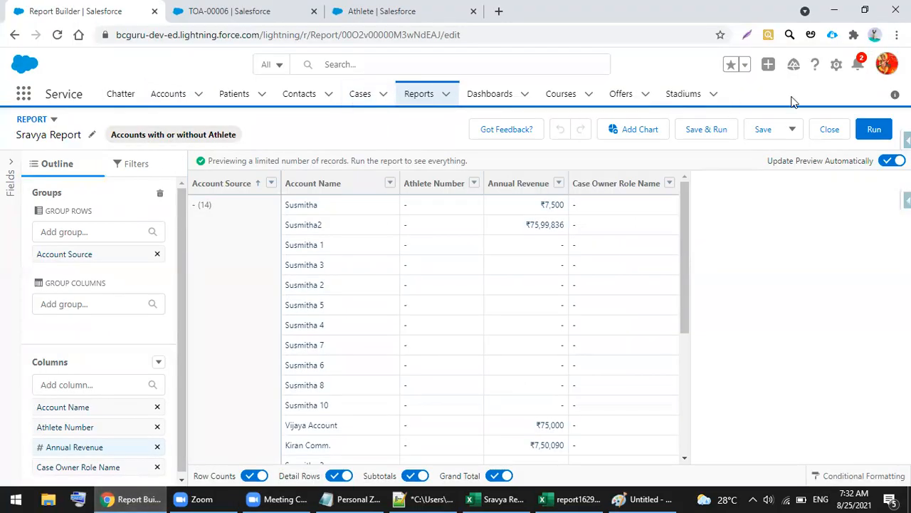
click(836, 64)
click(780, 100)
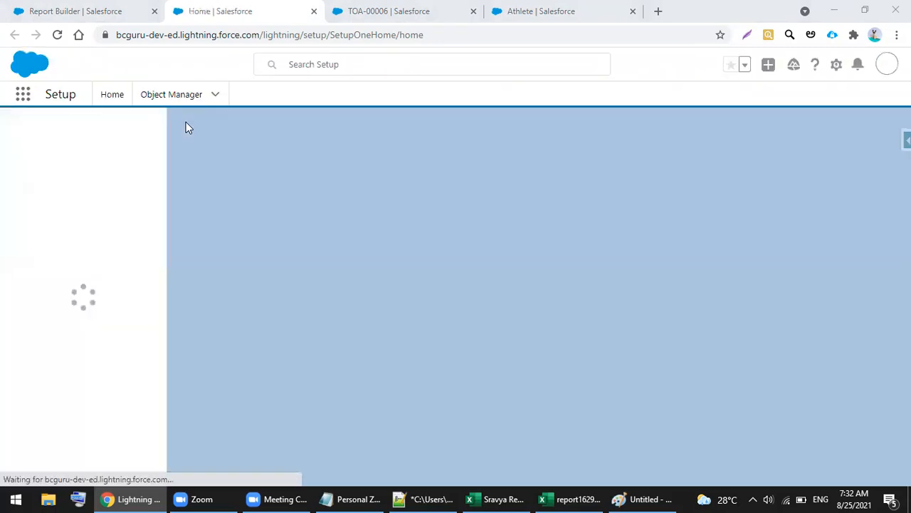
click(168, 99)
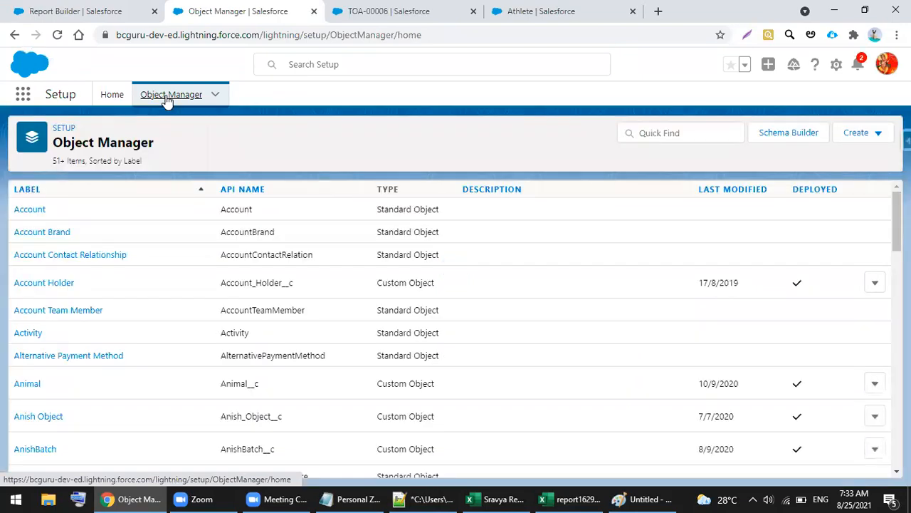
click(31, 211)
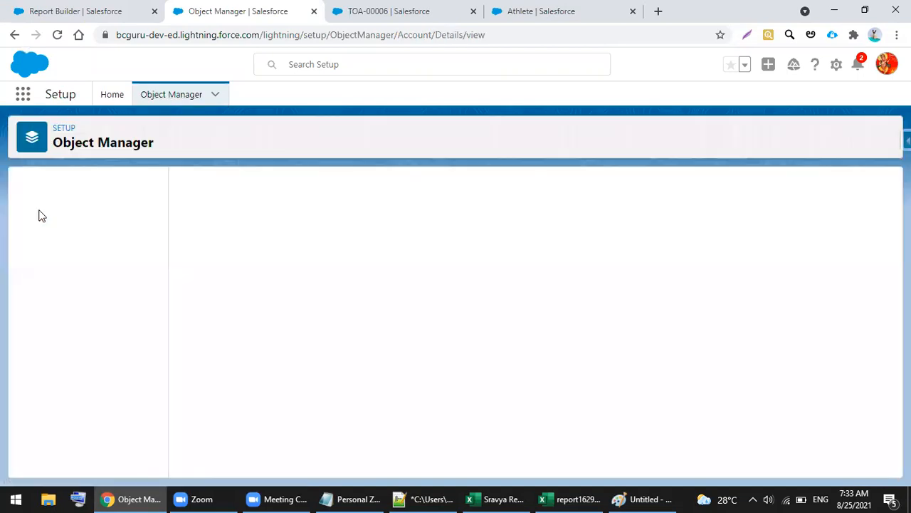
- Start a new validation rule for the Account object
scroll(26, 370, down, 2)
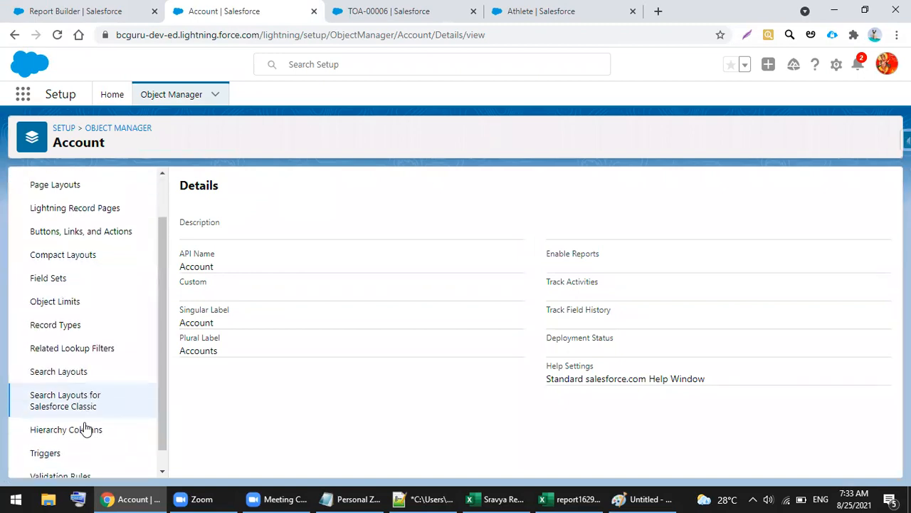
click(64, 460)
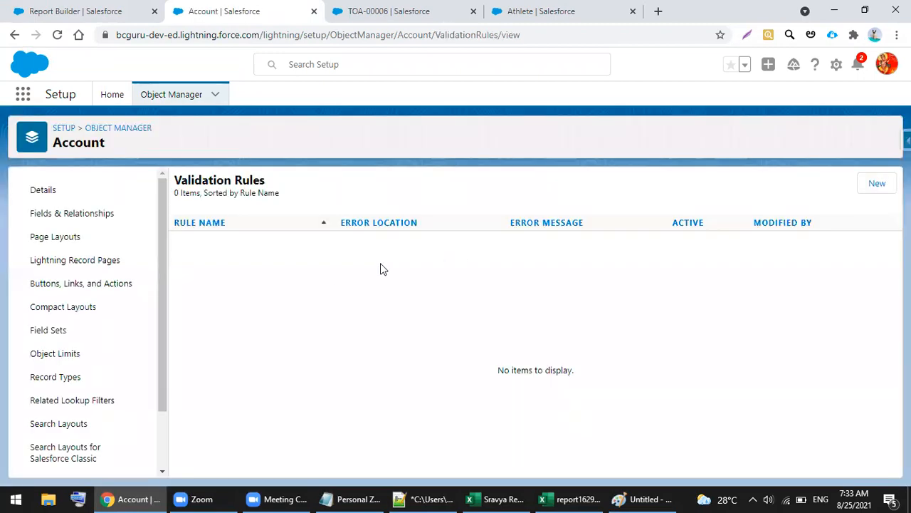
click(876, 183)
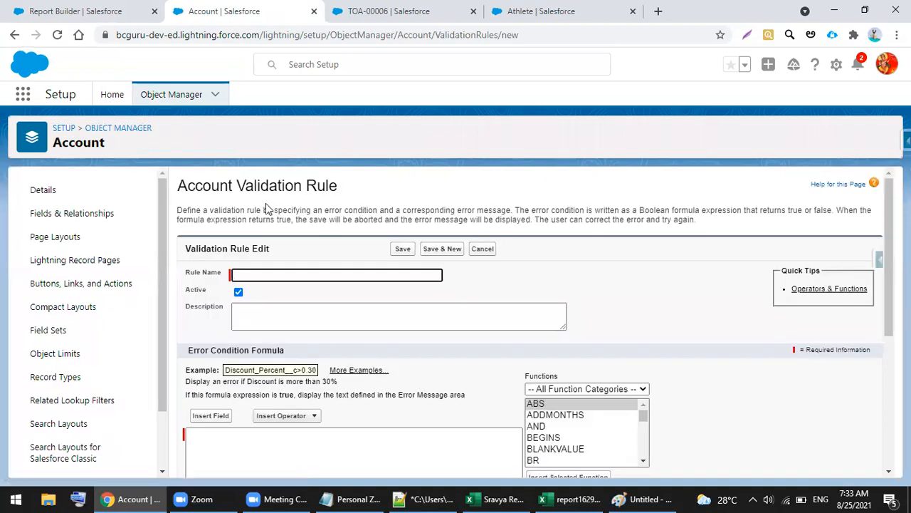
- Search the Account fields available to the error condition formula for "mail", and recheck the challenge requirements in Paint
scroll(369, 292, down, 3)
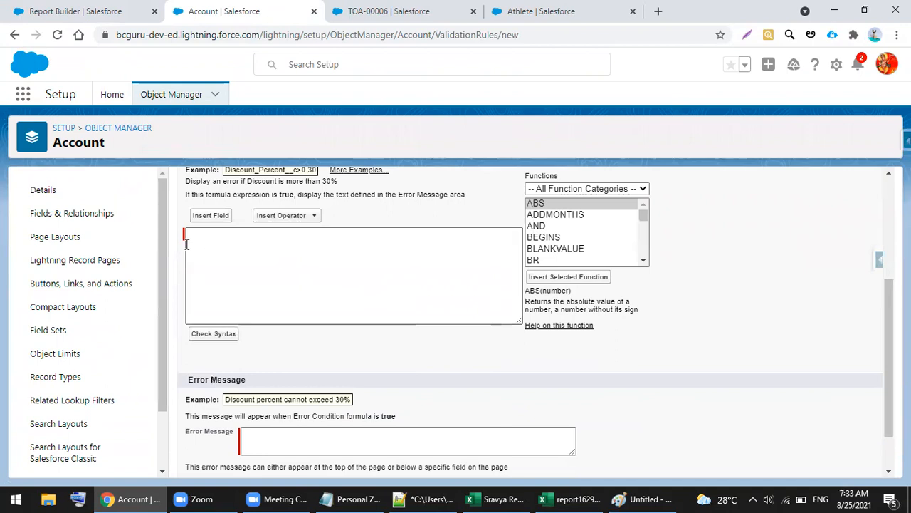
click(208, 217)
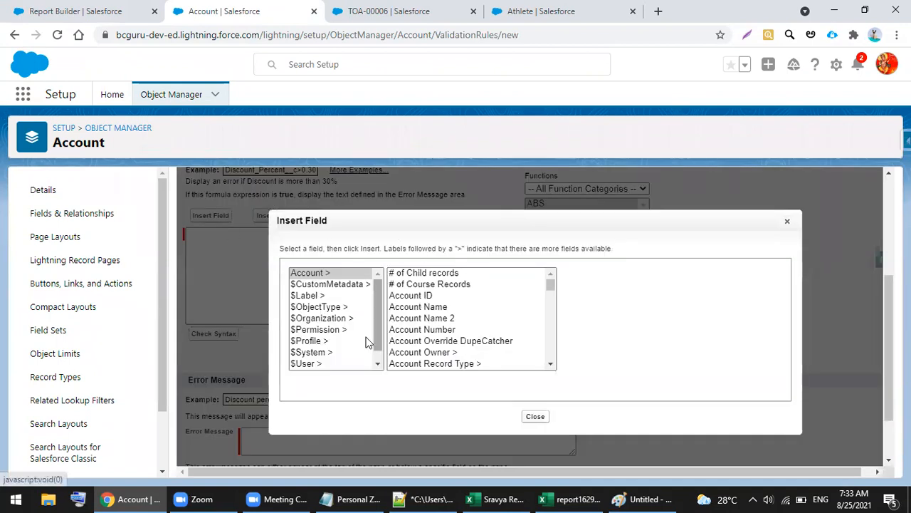
click(317, 277)
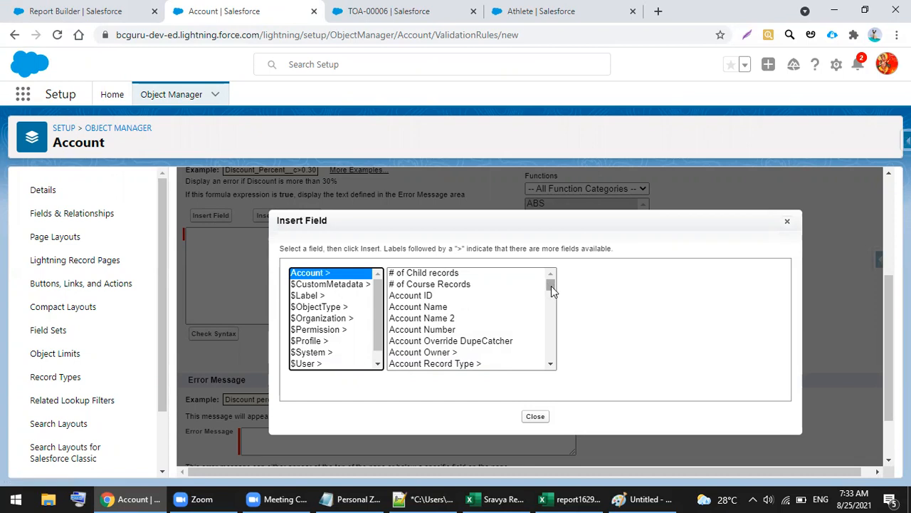
key(ctrl+f)
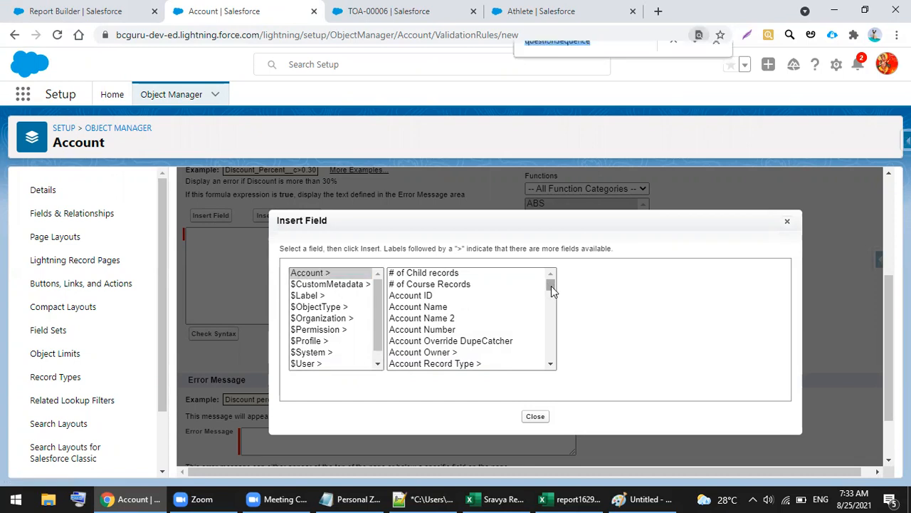
text(mail)
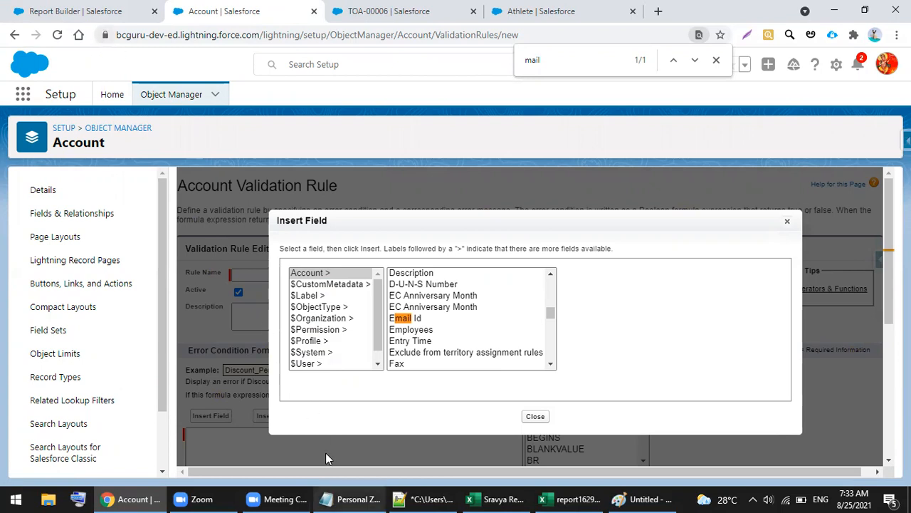
click(639, 498)
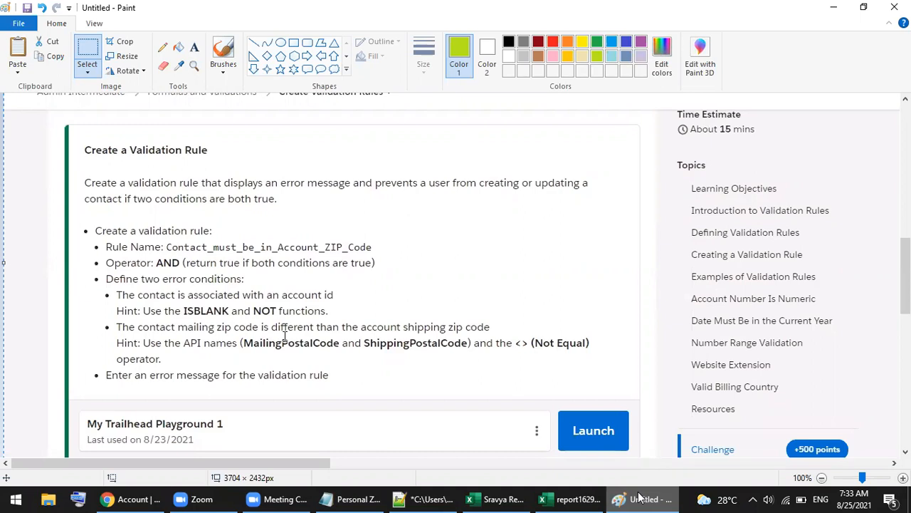
click(639, 496)
- Search the Account fields for "shipp" and insert Shipping Zip/Postal Code into the error condition formula
double_click(534, 60)
text(ship)
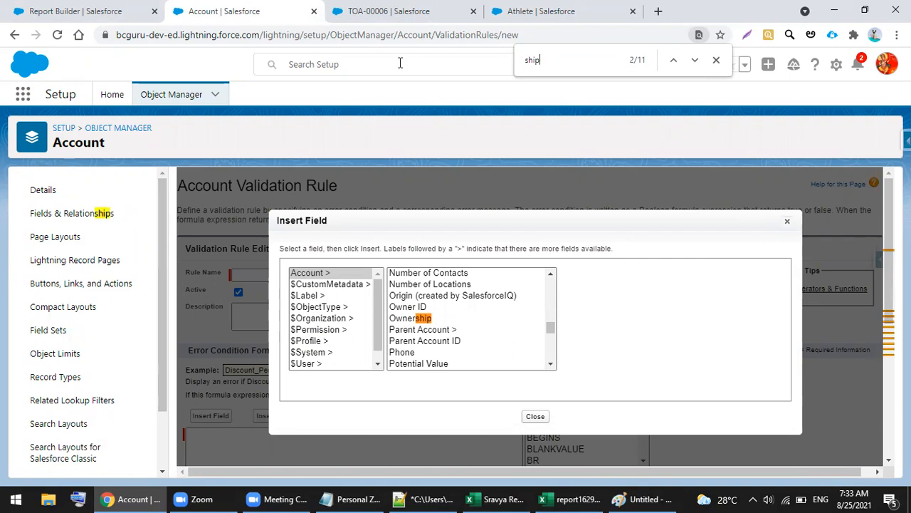
text(p)
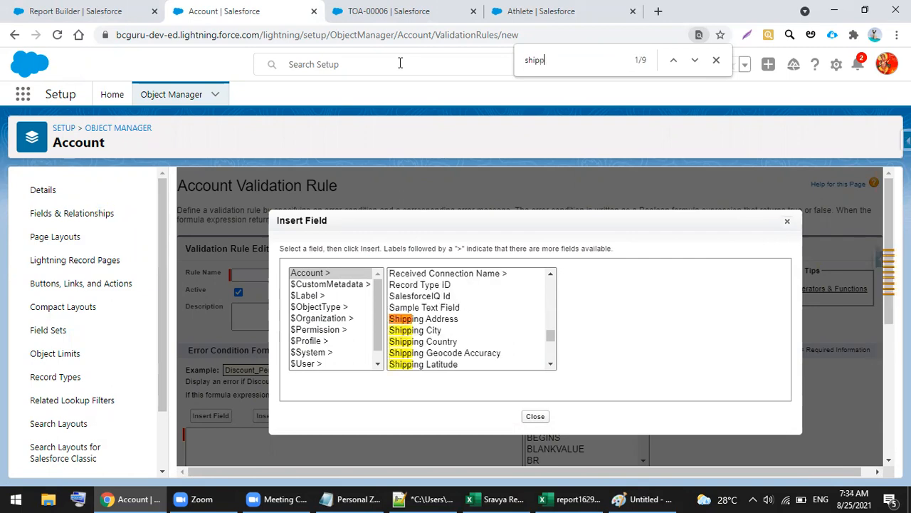
click(551, 364)
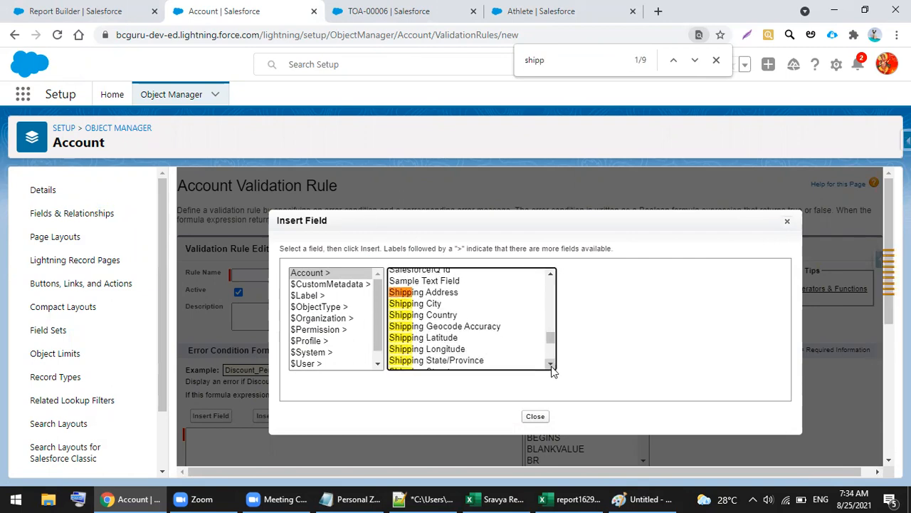
click(551, 365)
click(469, 346)
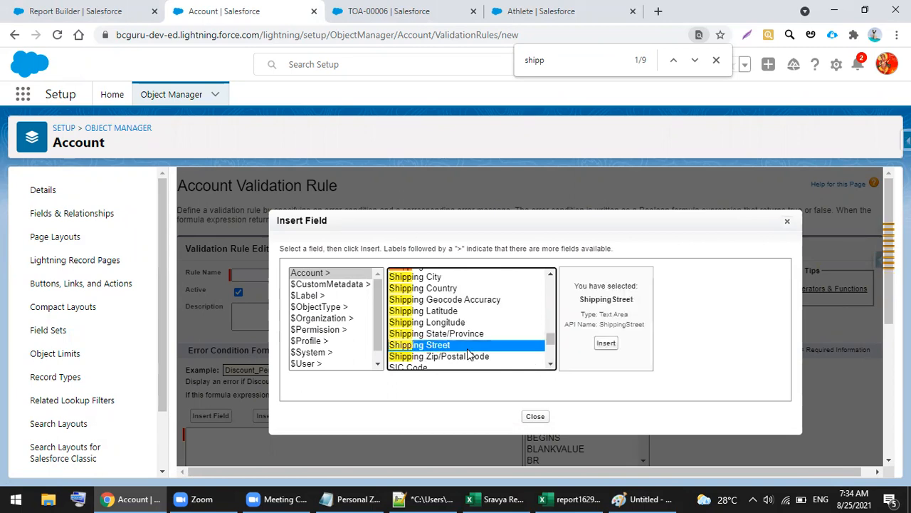
click(470, 356)
click(614, 343)
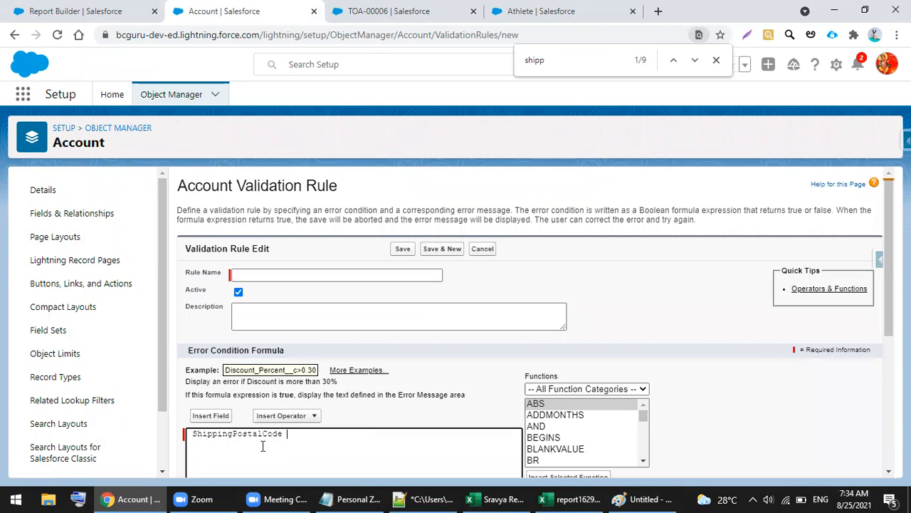
- Insert the Not Equal operator after ShippingPostalCode in the Account rule's error condition formula
click(314, 415)
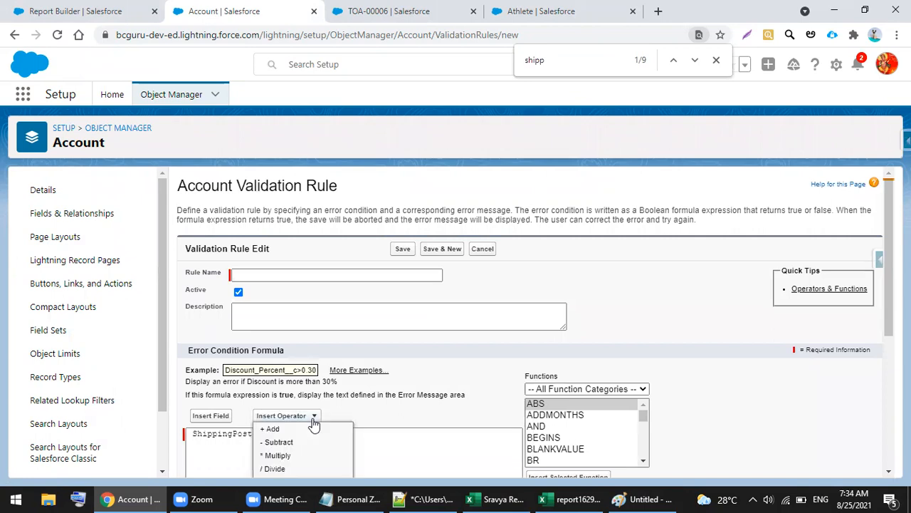
scroll(370, 398, down, 2)
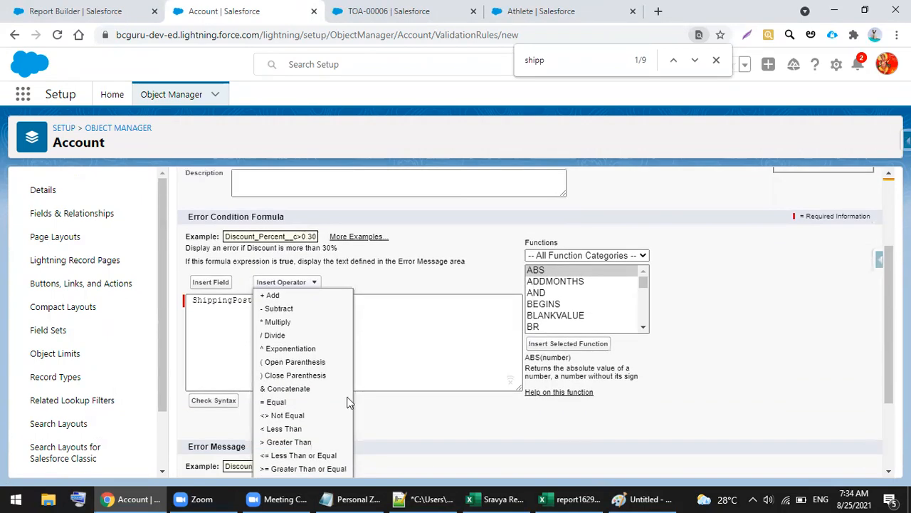
click(284, 415)
- Search the Account fields available to the error condition formula for "contact", leaving without inserting a field
click(213, 284)
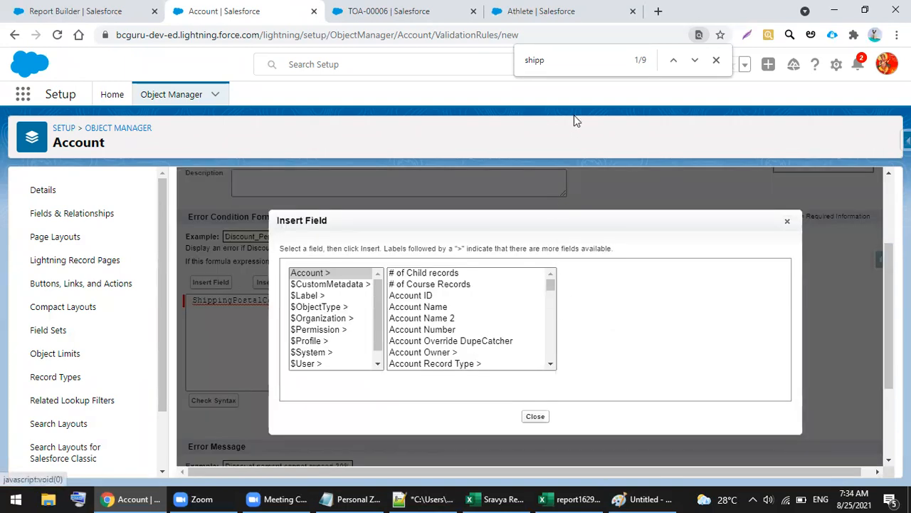
key(ctrl+f)
text(contact)
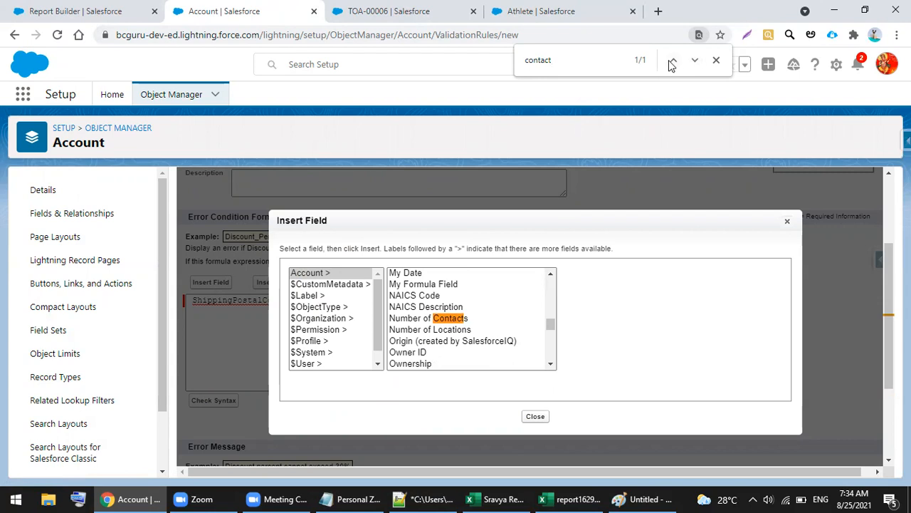
double_click(550, 61)
click(536, 416)
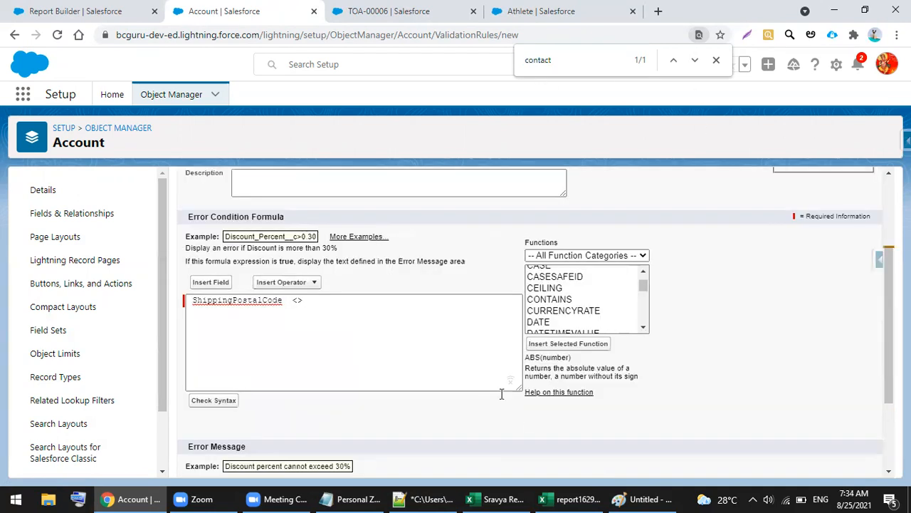
- Leave the Account validation rule and open the Contact object from the Object Manager by searching for "contact"
click(166, 101)
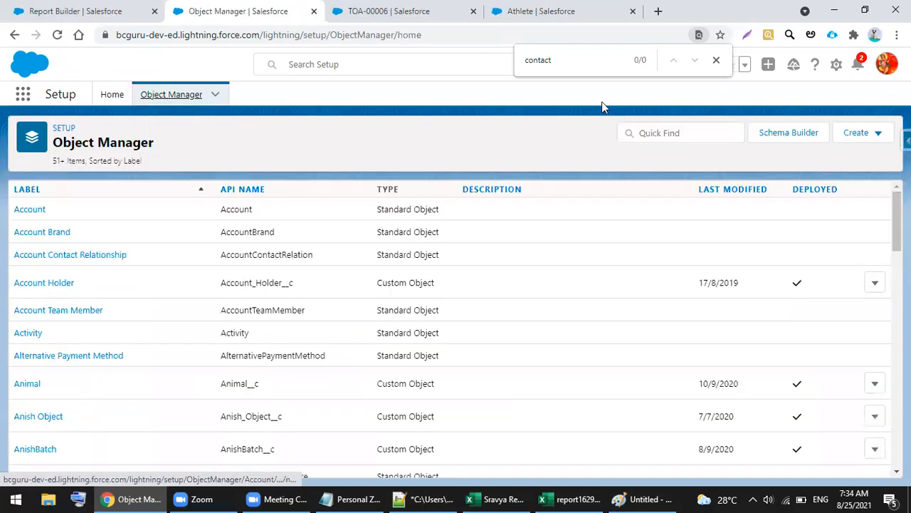
click(665, 139)
text(con)
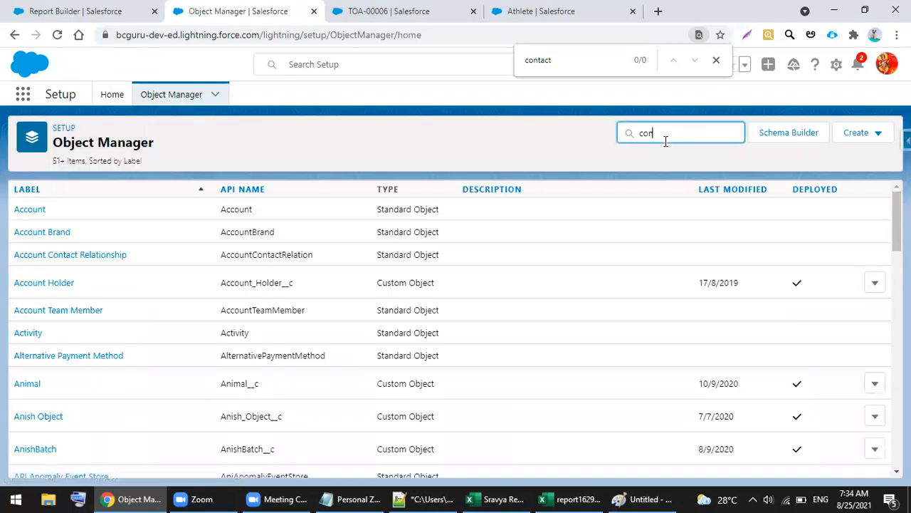
text(tact)
click(35, 235)
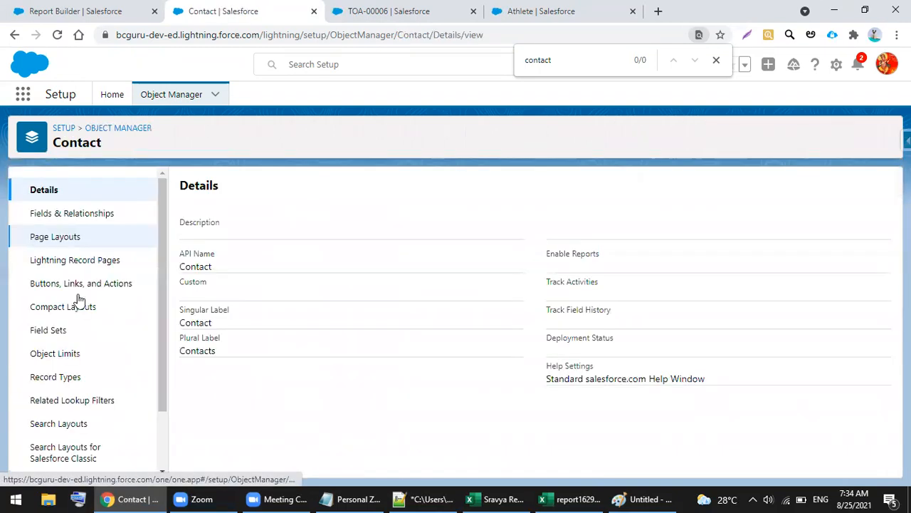
- Start a new validation rule for the Contact object and dismiss the page search
scroll(79, 306, down, 2)
click(47, 456)
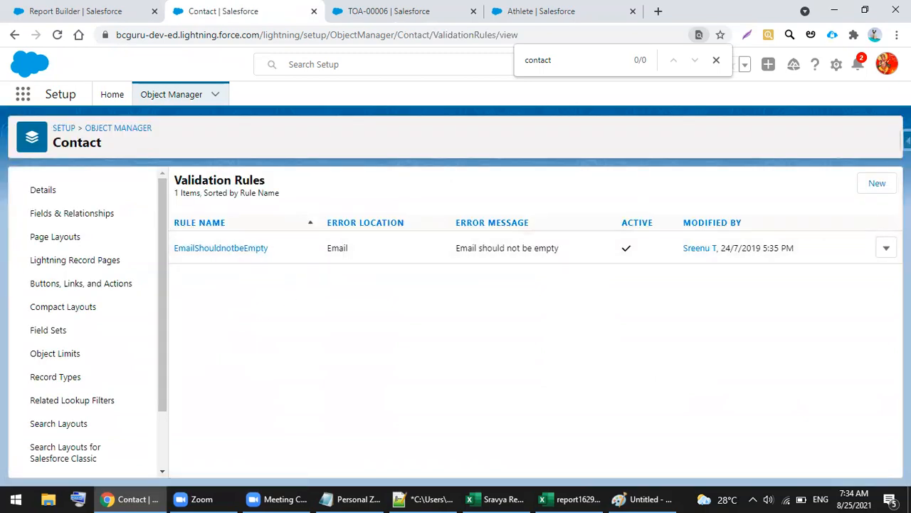
click(878, 186)
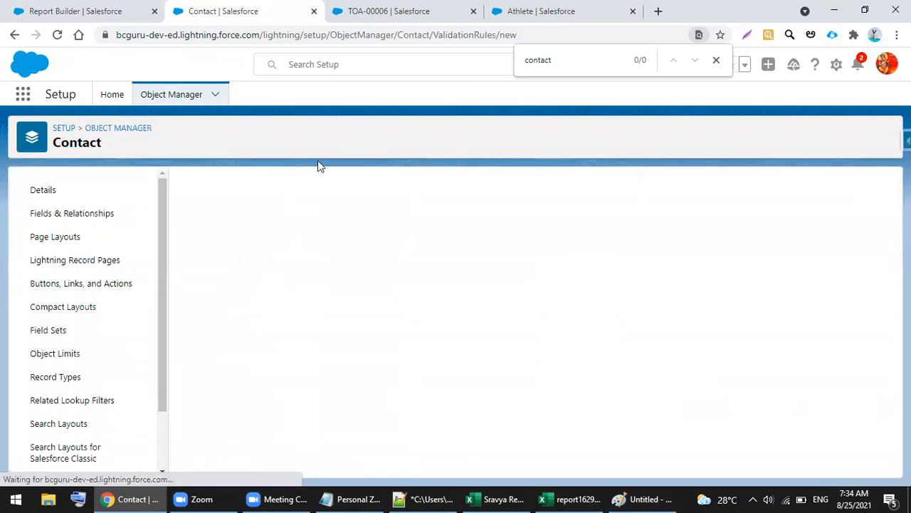
click(715, 62)
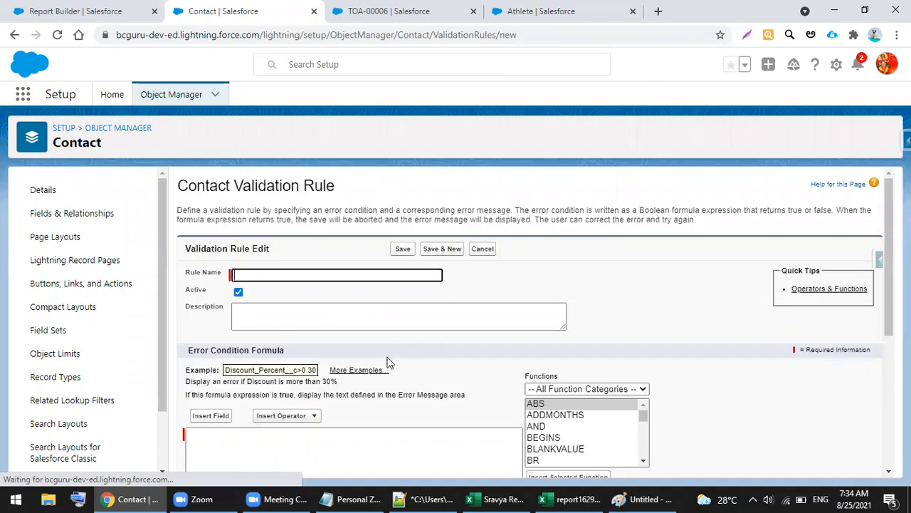
- Search the Contact fields for "mailin" and insert Mailing Zip/Postal Code into the error condition formula
scroll(275, 325, down, 3)
scroll(235, 302, up, 1)
click(211, 226)
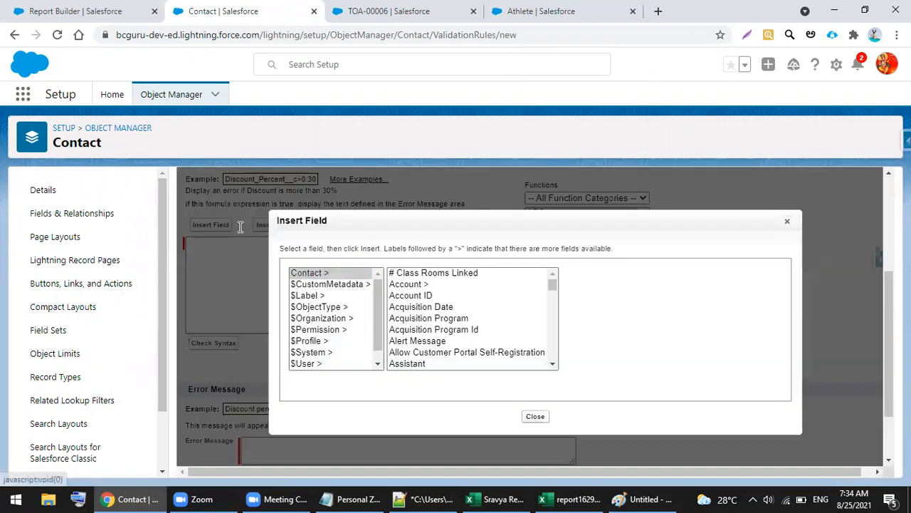
key(ctrl+f)
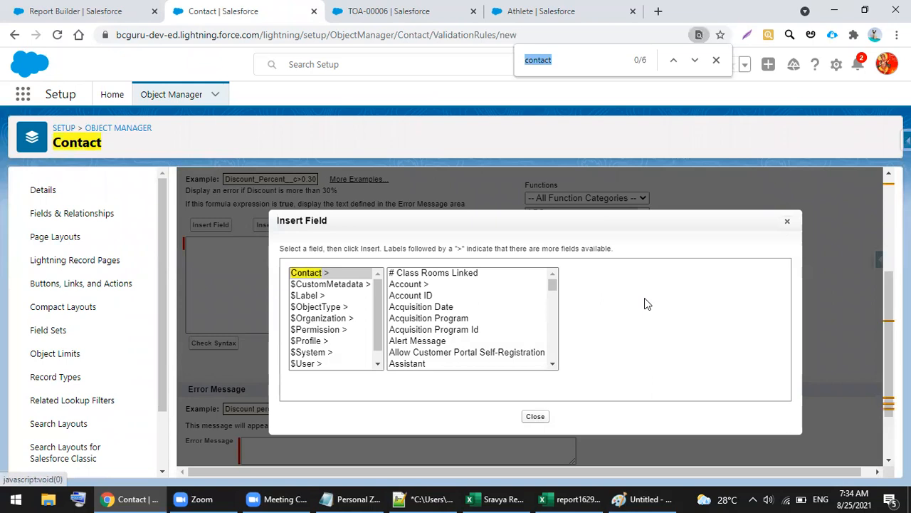
text(mai)
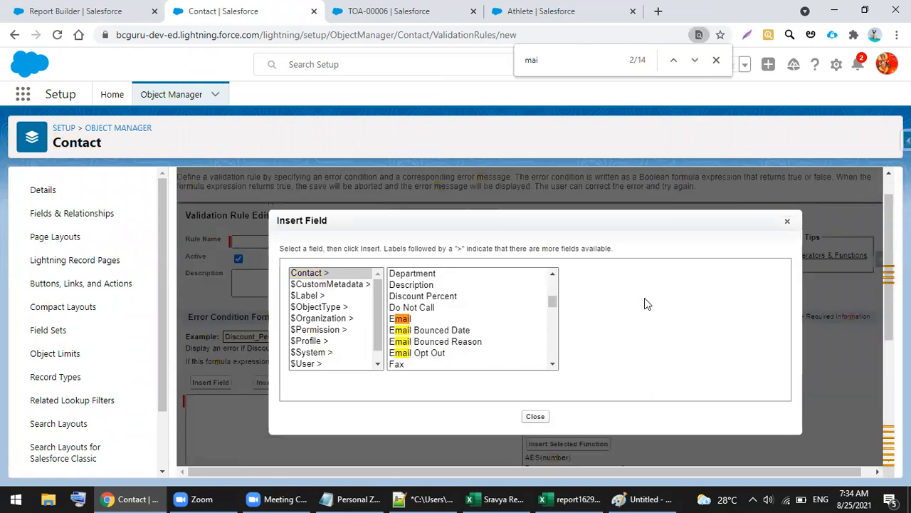
text(lin)
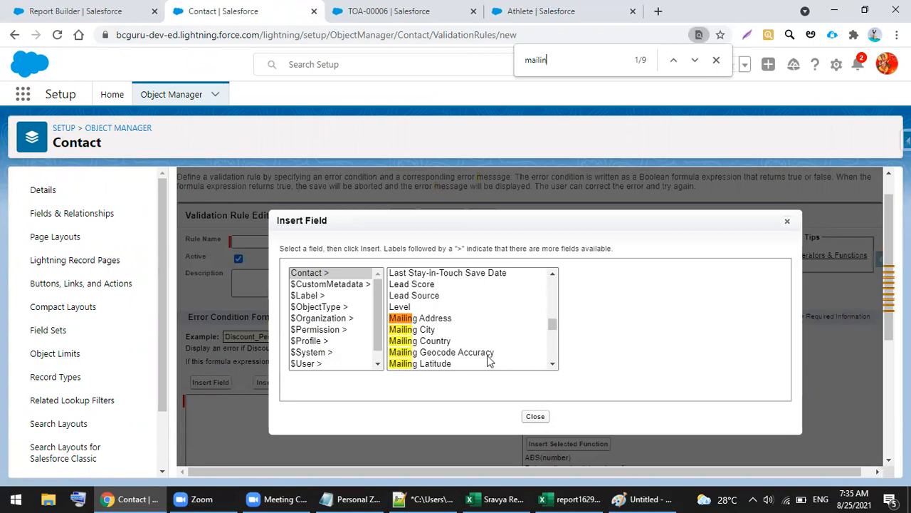
scroll(488, 360, down, 2)
click(442, 342)
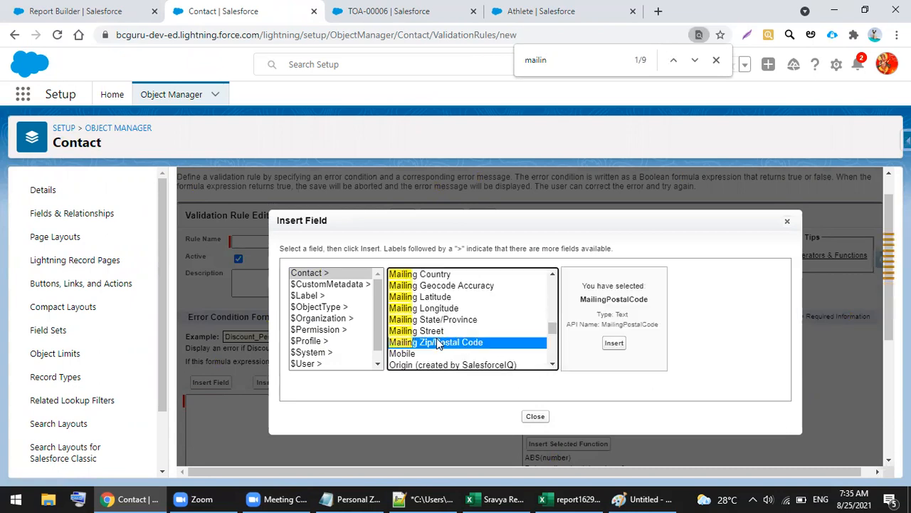
click(614, 343)
- Search the related Account fields for "shippin" and insert the account's Shipping Zip/Postal Code into the formula
click(201, 384)
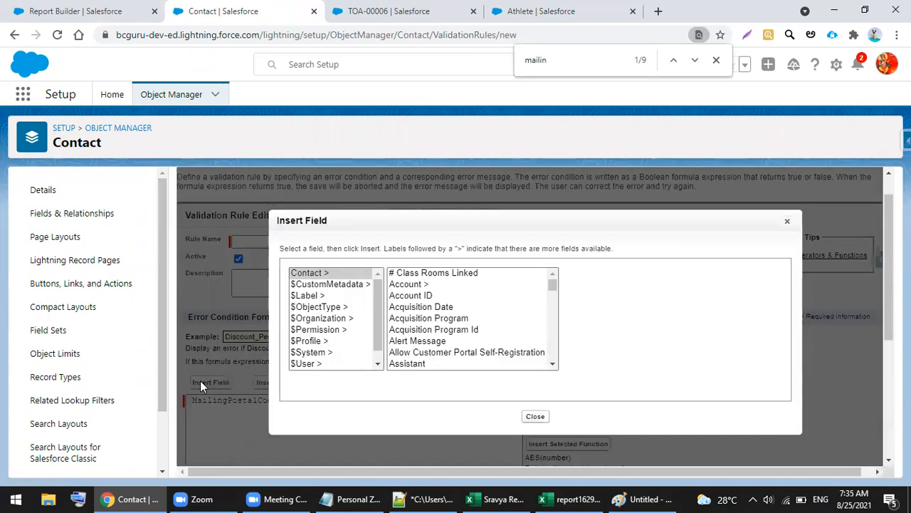
click(401, 287)
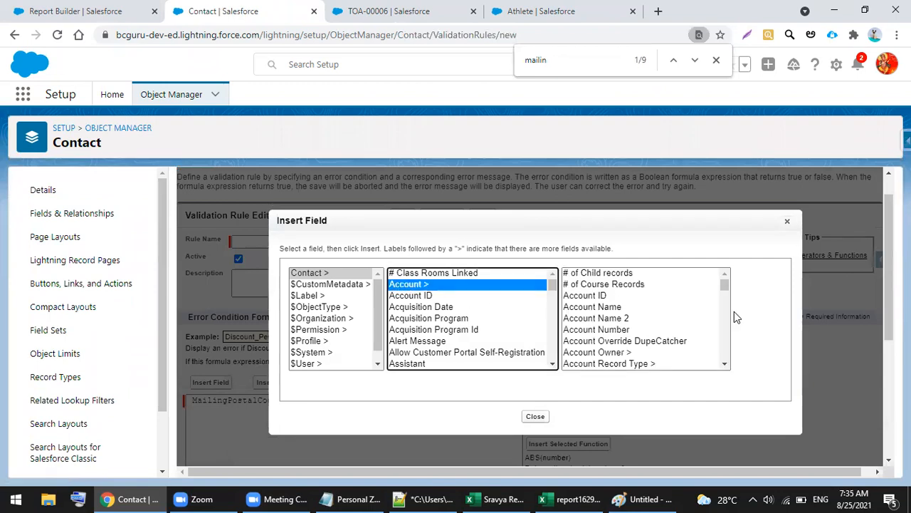
key(ctrl+f)
text(ship)
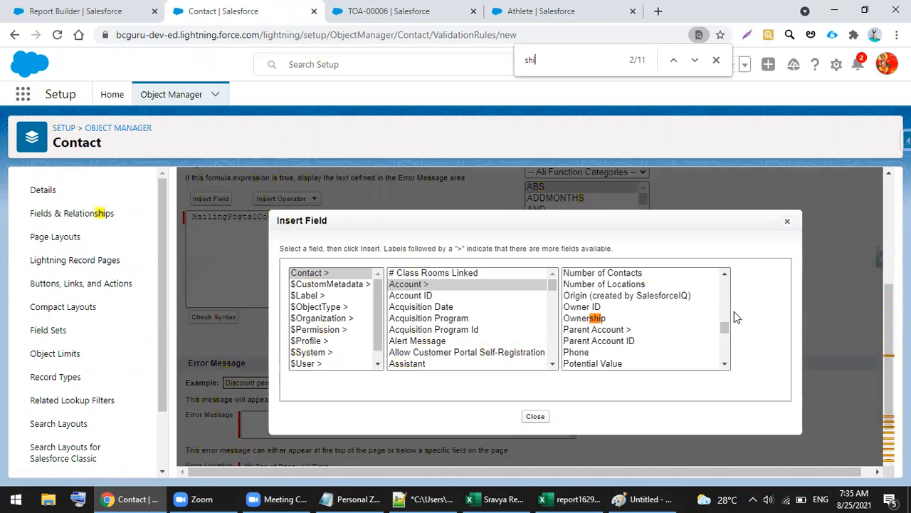
text(pin)
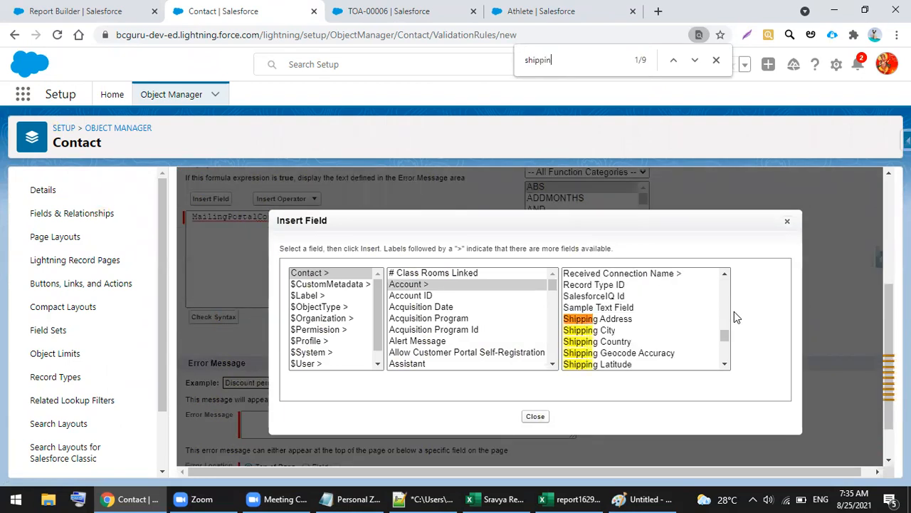
click(724, 363)
click(647, 329)
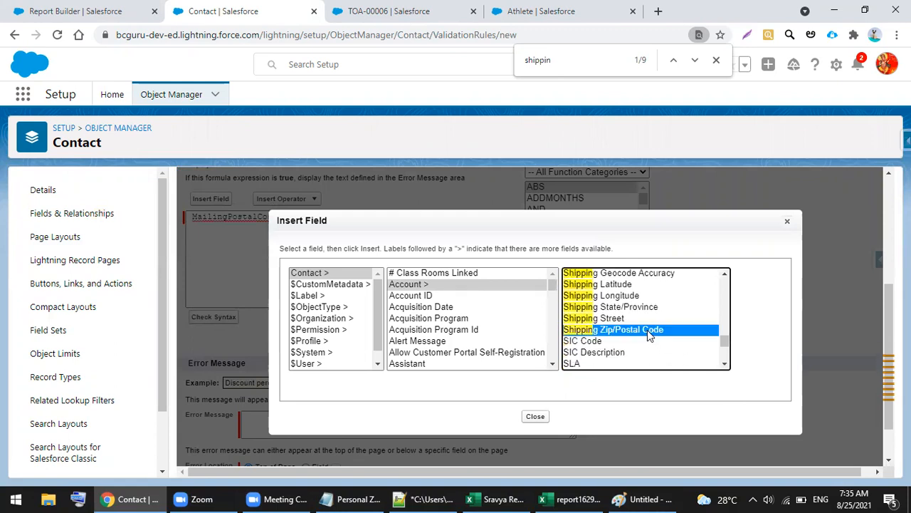
click(713, 344)
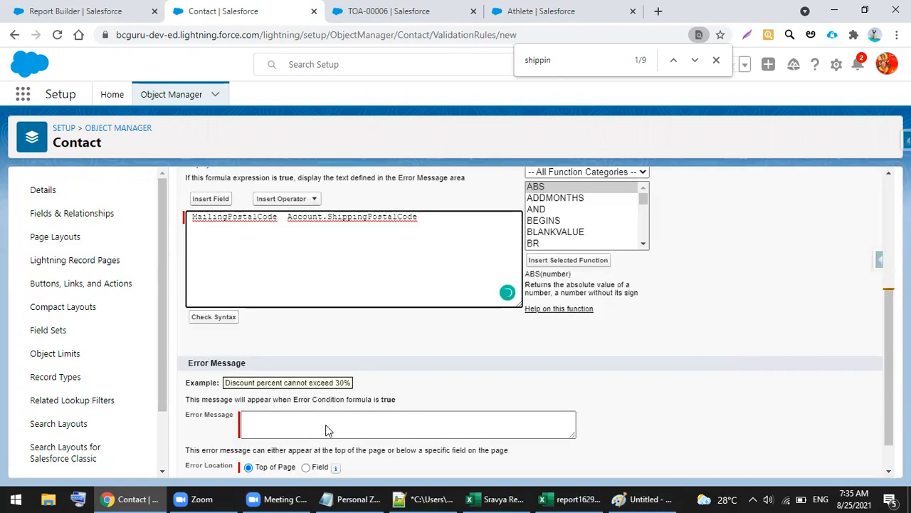
- Place the Not Equal operator between the two postal code fields and highlight the "Account." prefix in the formula
click(285, 199)
click(292, 333)
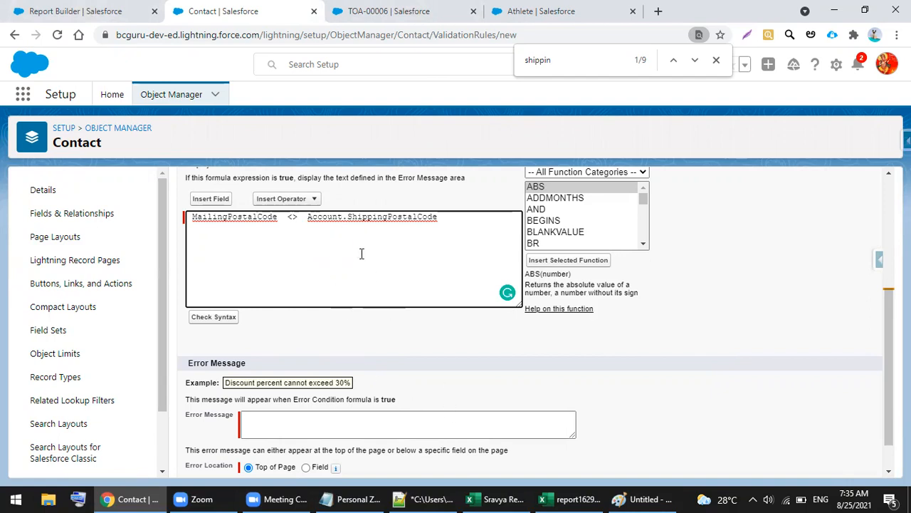
drag(347, 217, 309, 214)
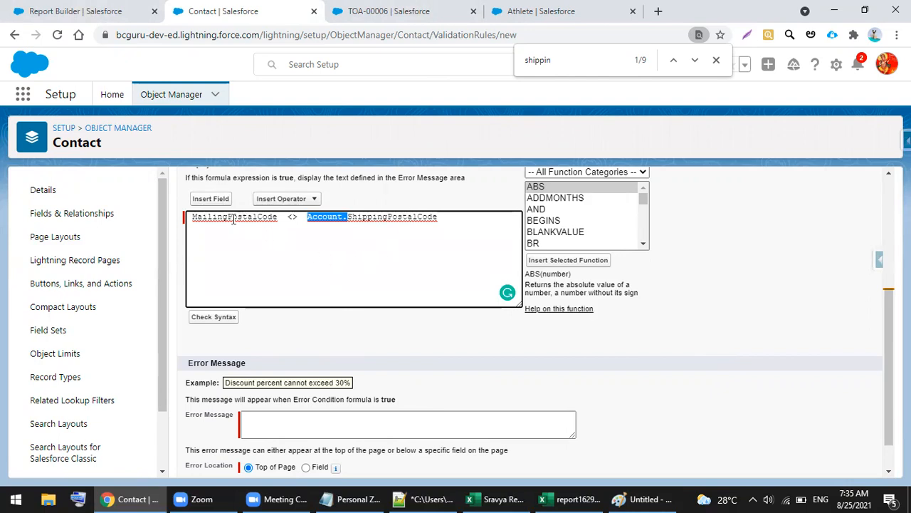
- Switch to Paint, underline ShippingPostalCode in the challenge hint, and annotate it with a short line and the text "Account"
click(645, 499)
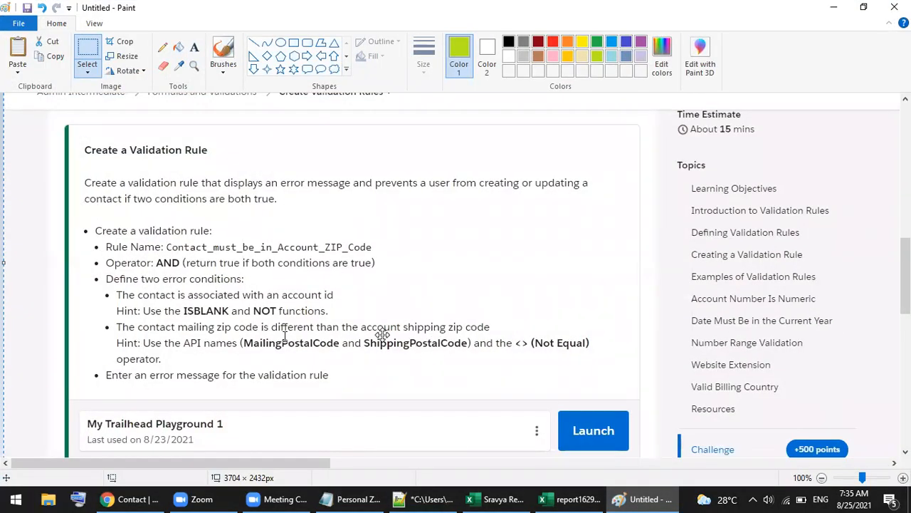
click(254, 42)
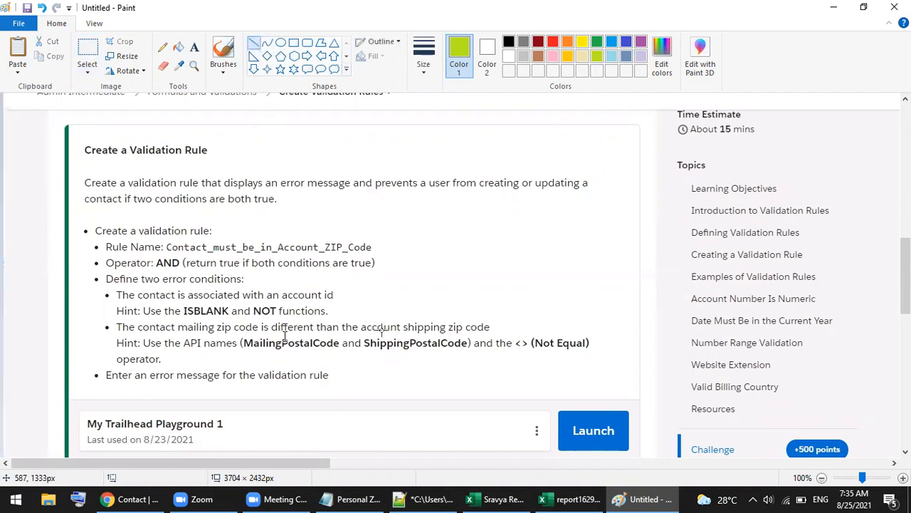
drag(363, 358, 472, 355)
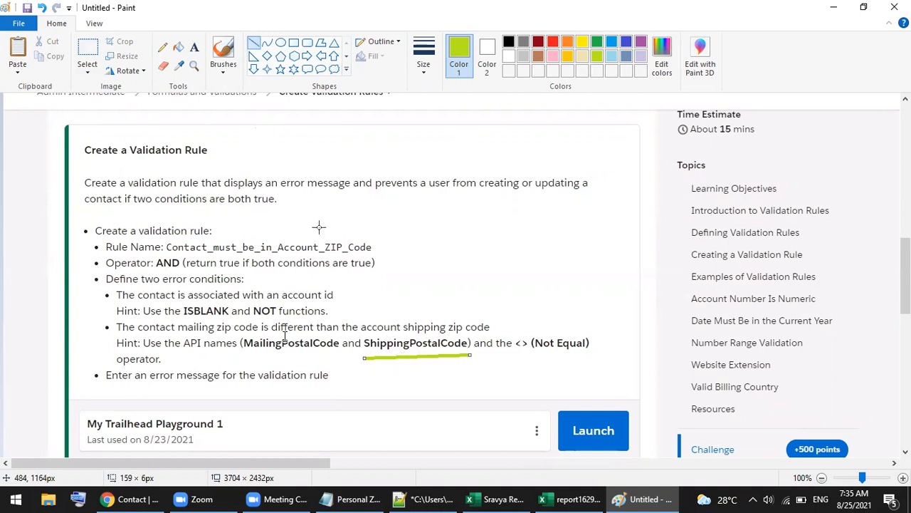
drag(422, 374, 403, 358)
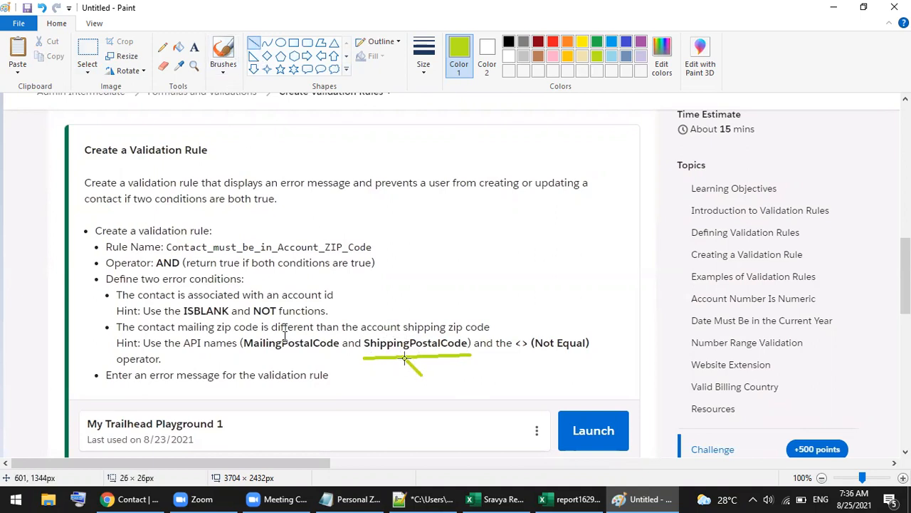
click(195, 47)
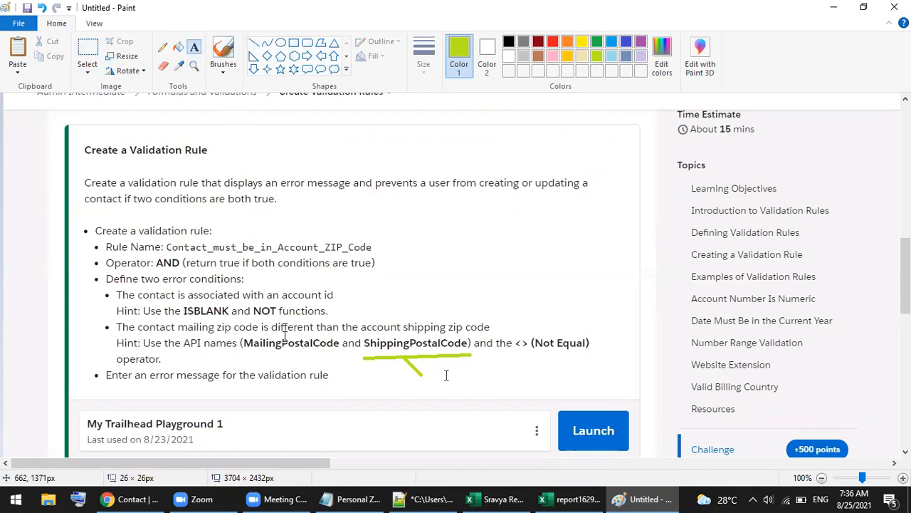
click(433, 378)
text(Account)
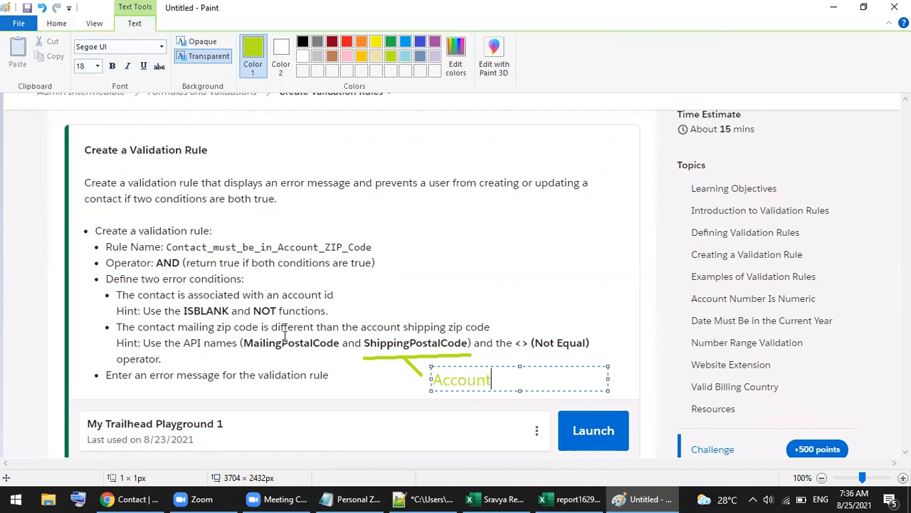
click(346, 385)
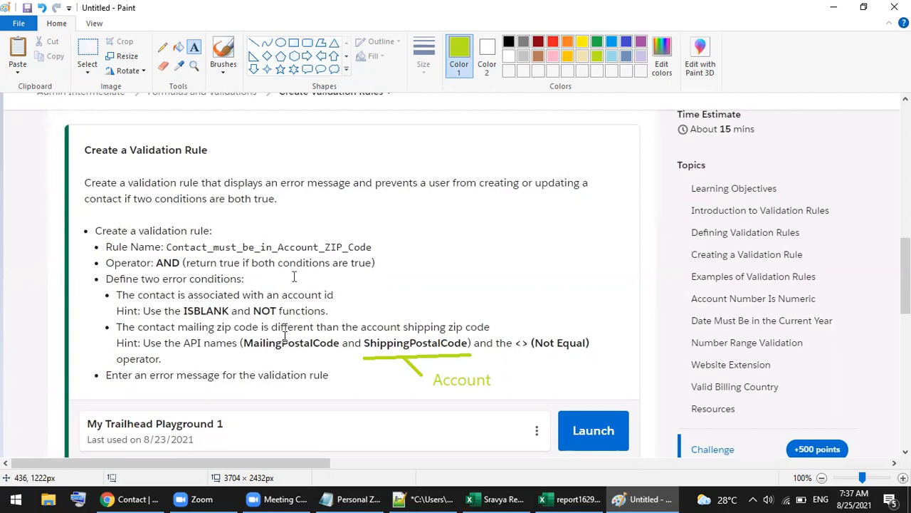
- Switch back to the Salesforce validation rule and add a comma after the postal code comparison, followed by NOT(ISBLANK()) on a new line
click(139, 498)
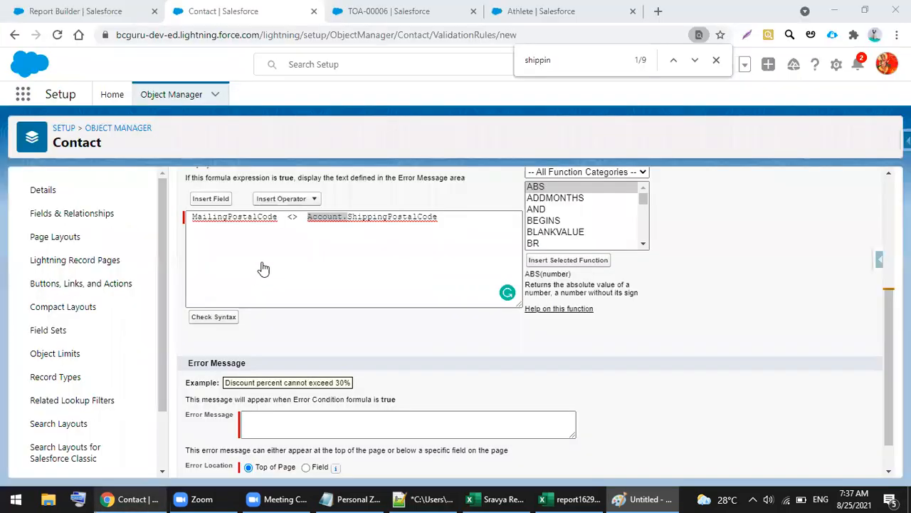
click(263, 268)
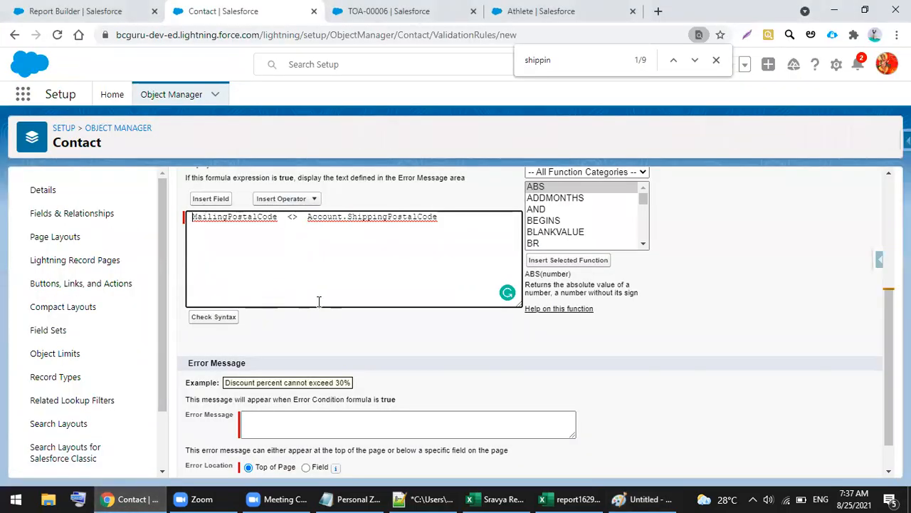
click(466, 212)
text(,)
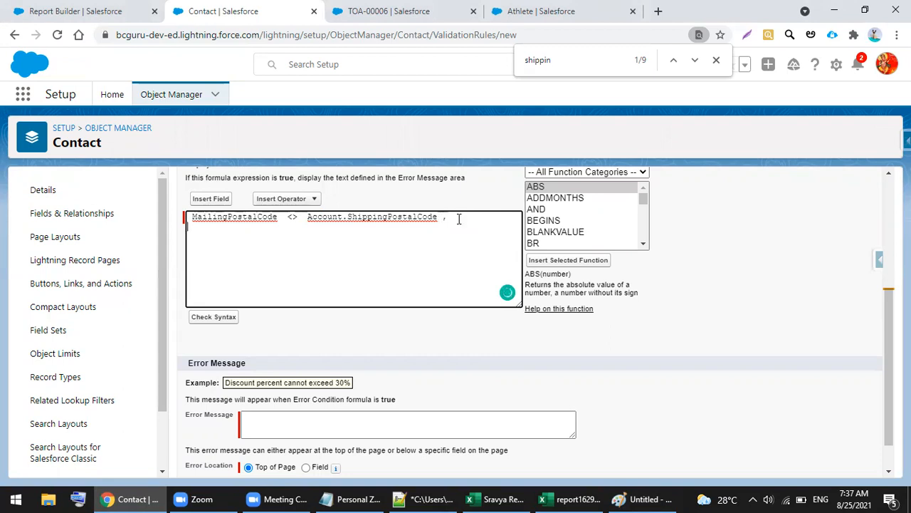
key(Return)
text(NOT)
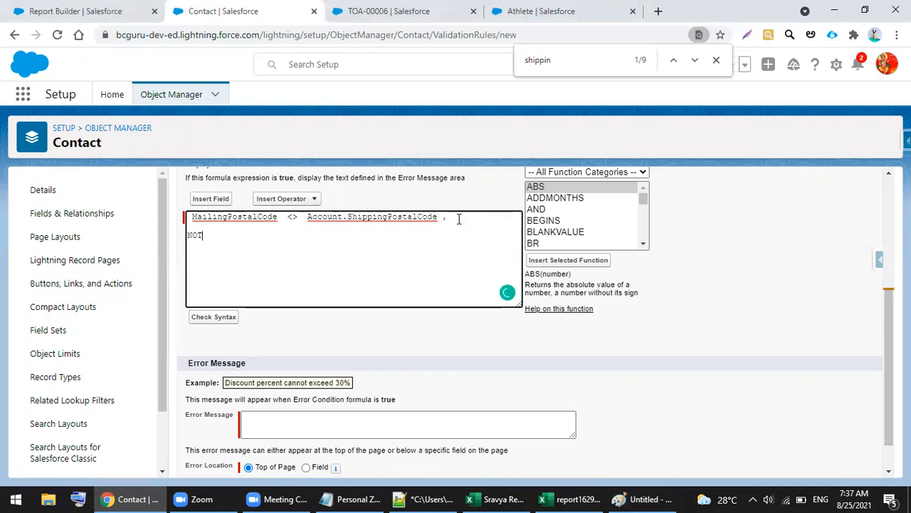
text(())
text(ISBL)
text(ANK)
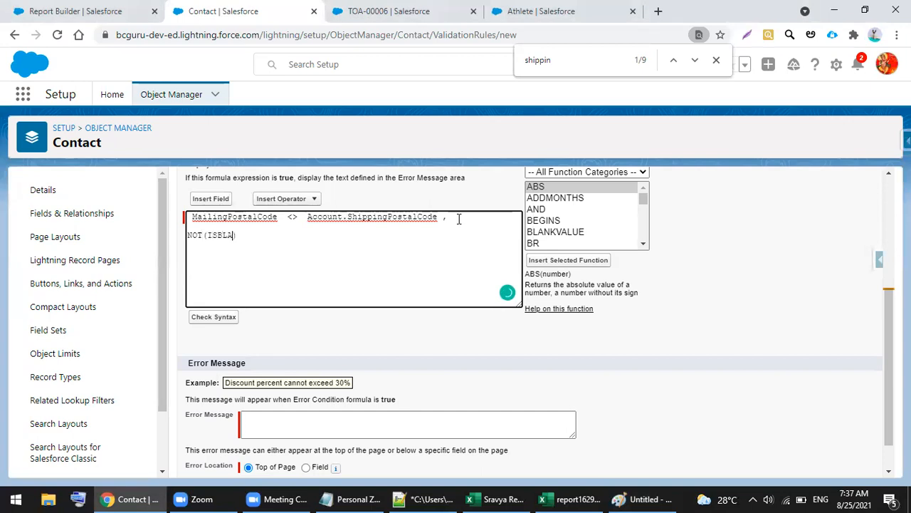
text(())
- Insert the Contact's Account ID field inside the ISBLANK parentheses
click(213, 199)
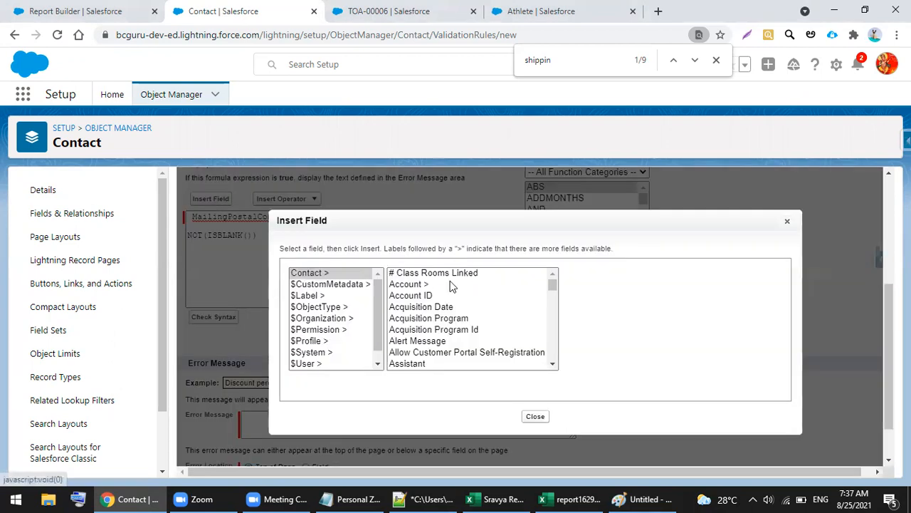
click(412, 296)
click(596, 340)
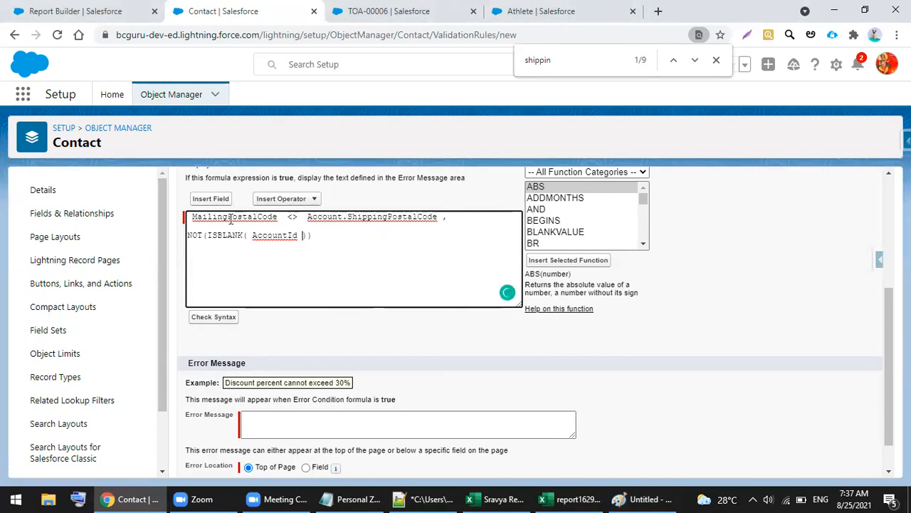
- Wrap both conditions in an AND( ) function, tidy the line layout, and highlight the NOT(ISBLANK( AccountId )) condition
click(187, 221)
text(AND)
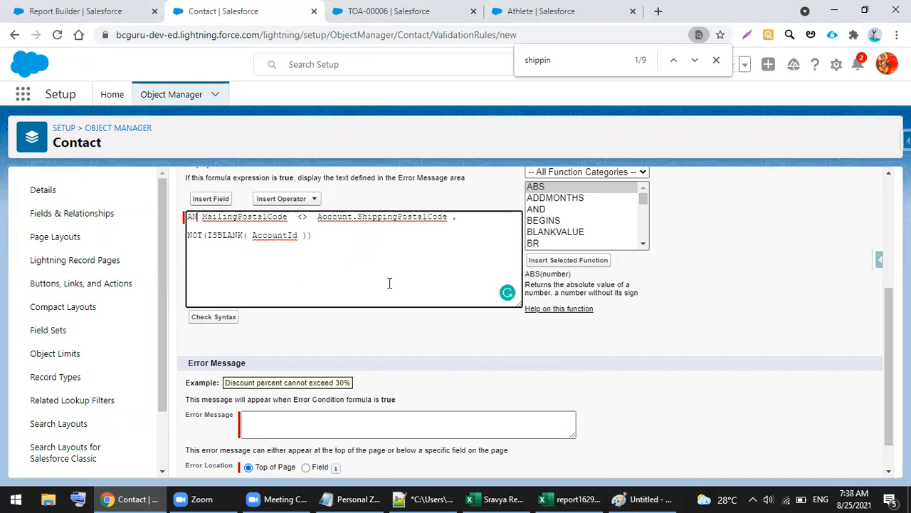
text(()
key(Return)
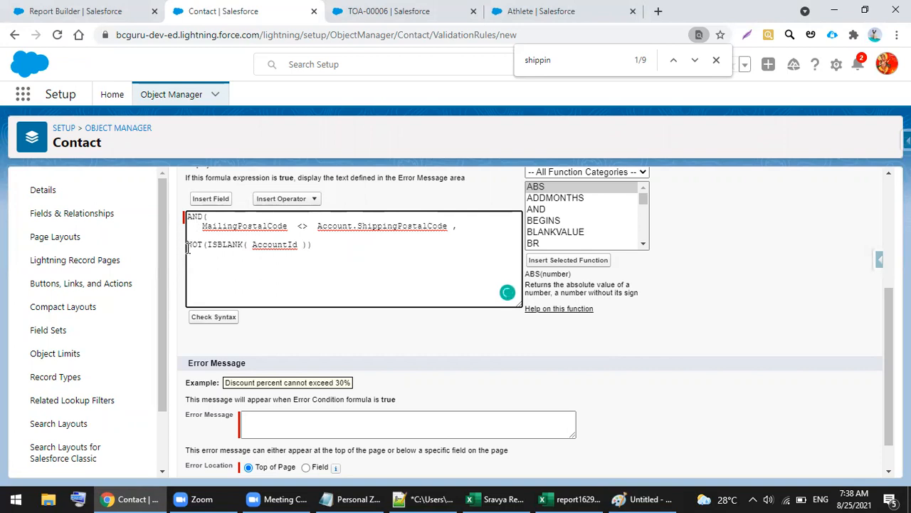
click(187, 246)
key(BackSpace)
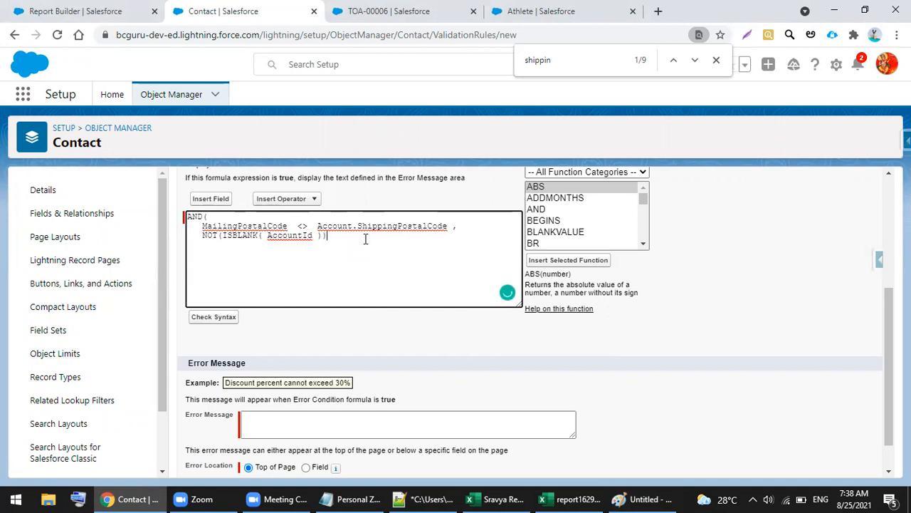
text())
click(365, 239)
drag(202, 239, 333, 238)
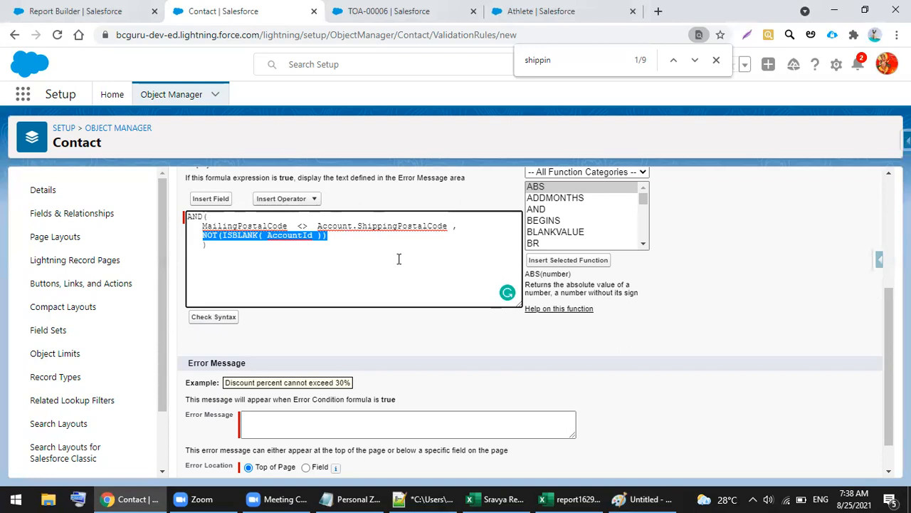
- Name the rule Contact_must_be_in_Account_ZIP_Code, consulting the challenge text in Paint for the wording
scroll(354, 341, up, 3)
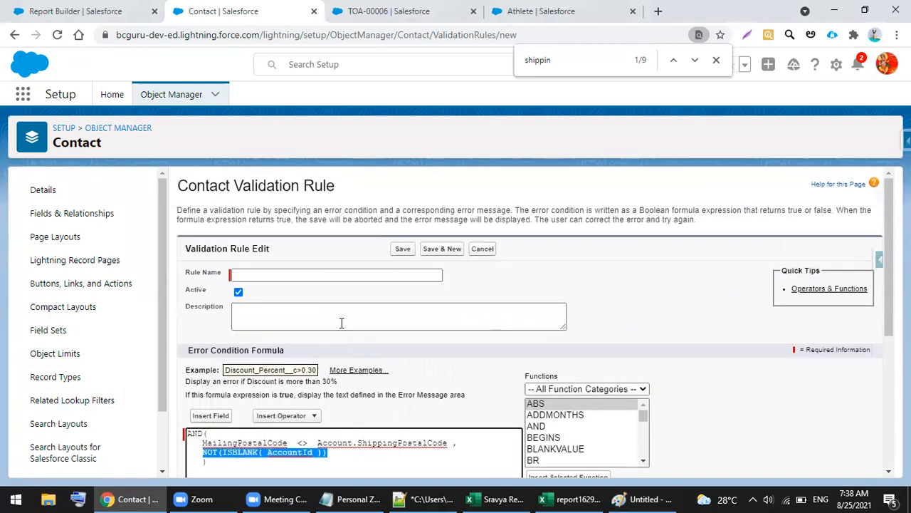
click(244, 274)
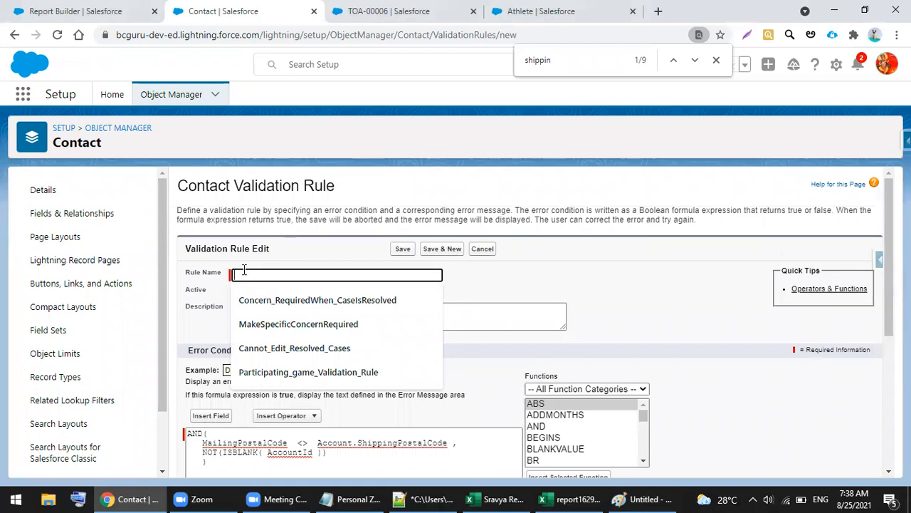
text(Con)
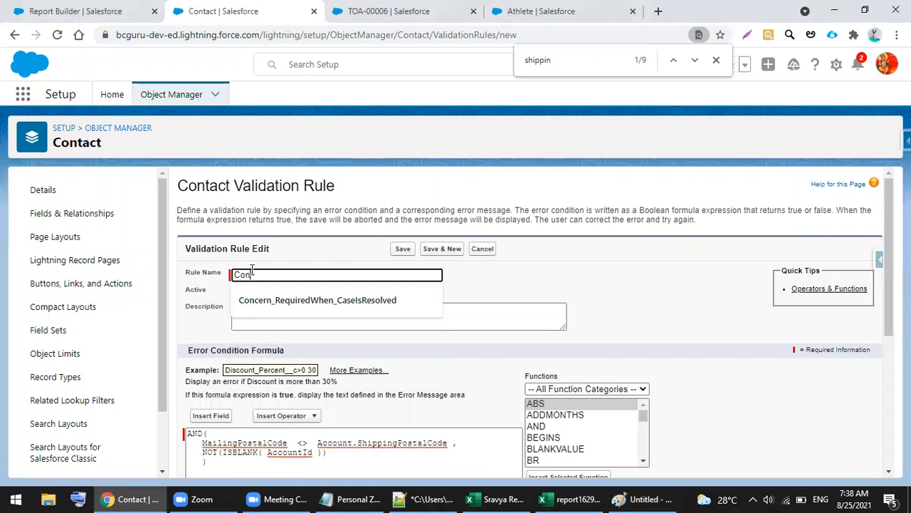
click(628, 497)
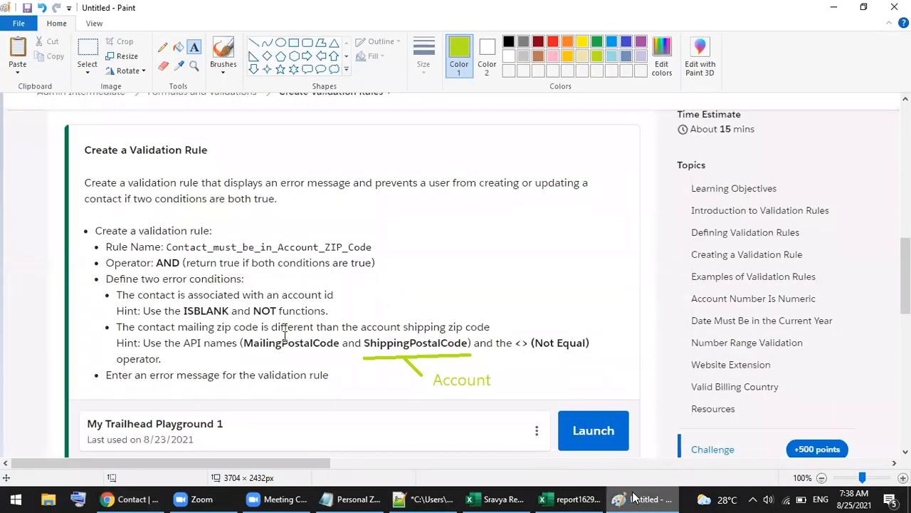
click(634, 497)
text(tact)
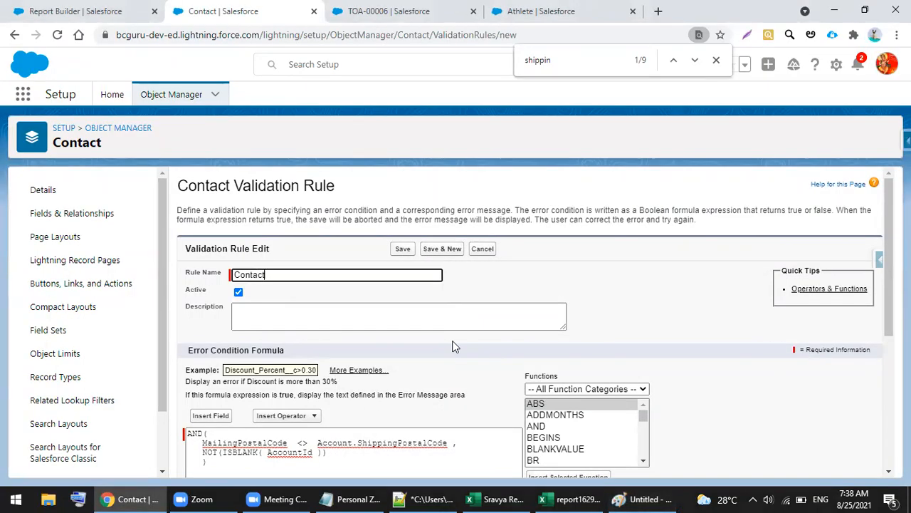
text(_must_be_in_Account_Zi)
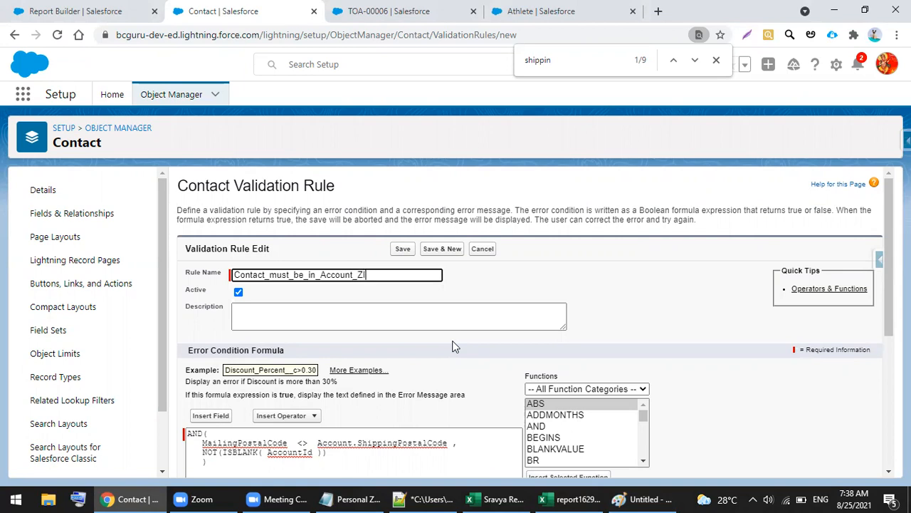
text(Code)
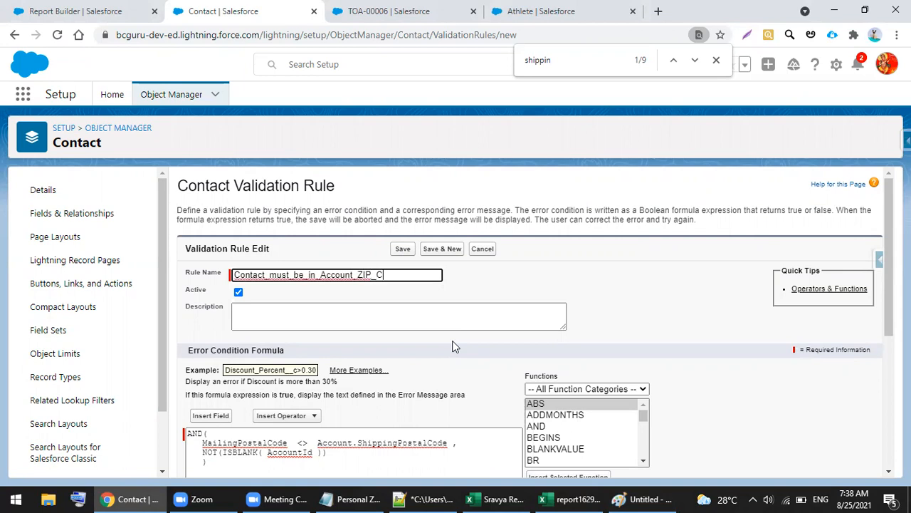
key(Tab)
key(Tab)
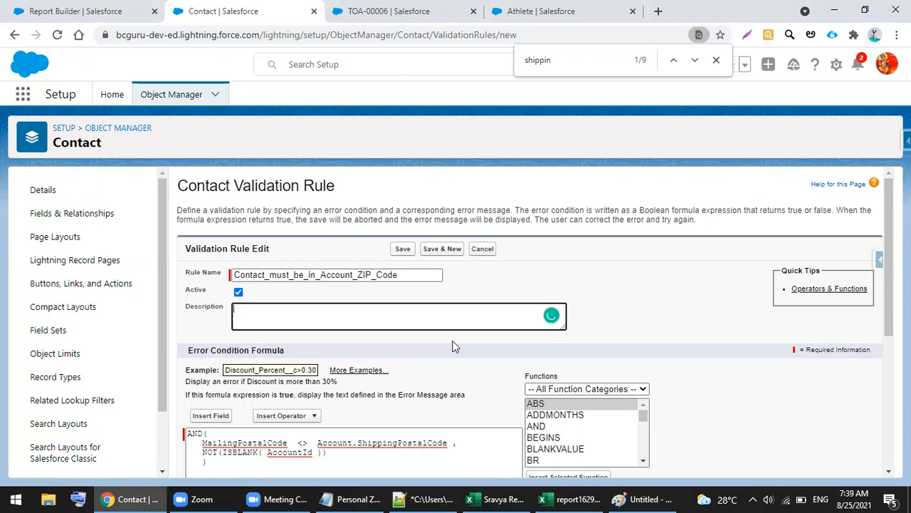
- Check the syntax of the error condition formula and review it
scroll(343, 303, down, 4)
click(204, 279)
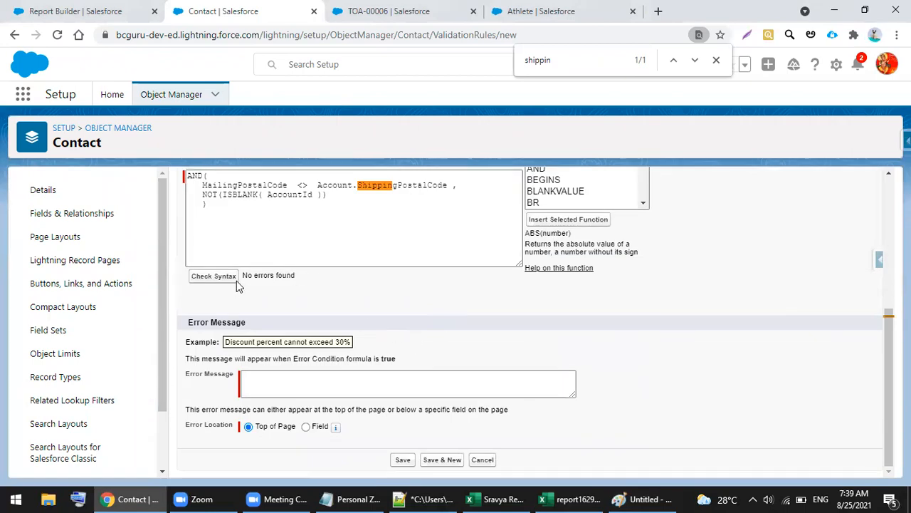
scroll(475, 312, up, 1)
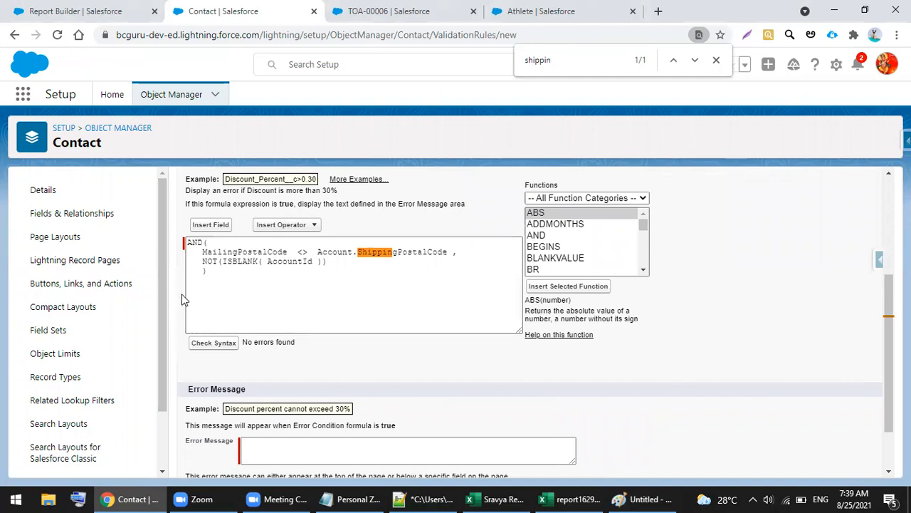
scroll(428, 366, down, 1)
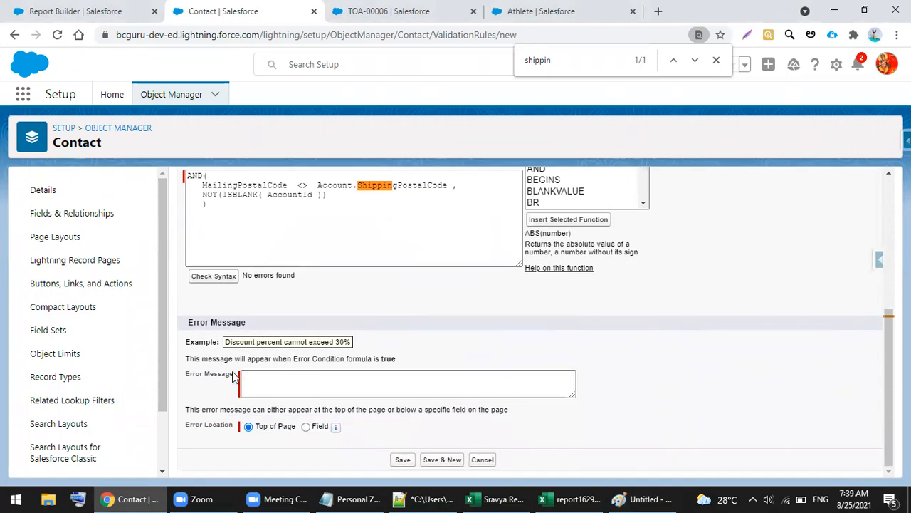
- Enter the error message "Contact must be in Account ZIP code.", save the validation rule, and dismiss the browser's find bar
click(636, 499)
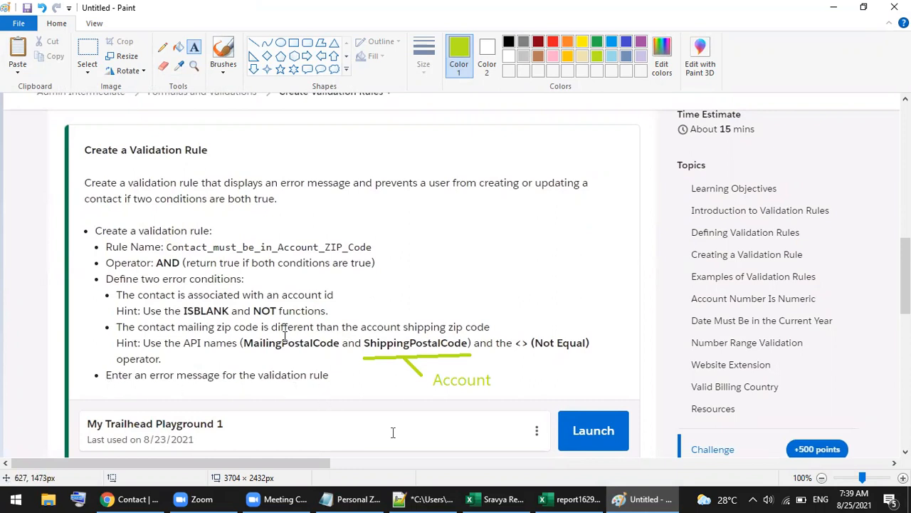
click(658, 496)
click(256, 385)
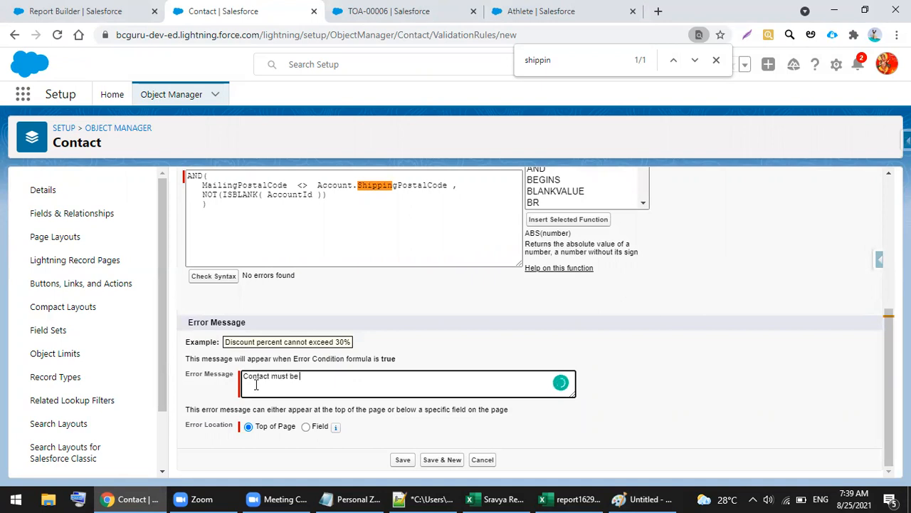
text(Account ZIP code)
click(404, 459)
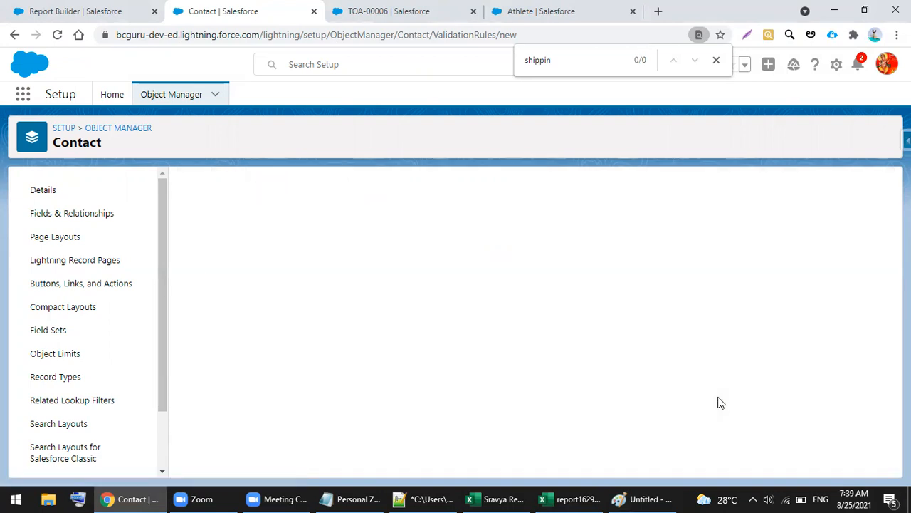
click(716, 60)
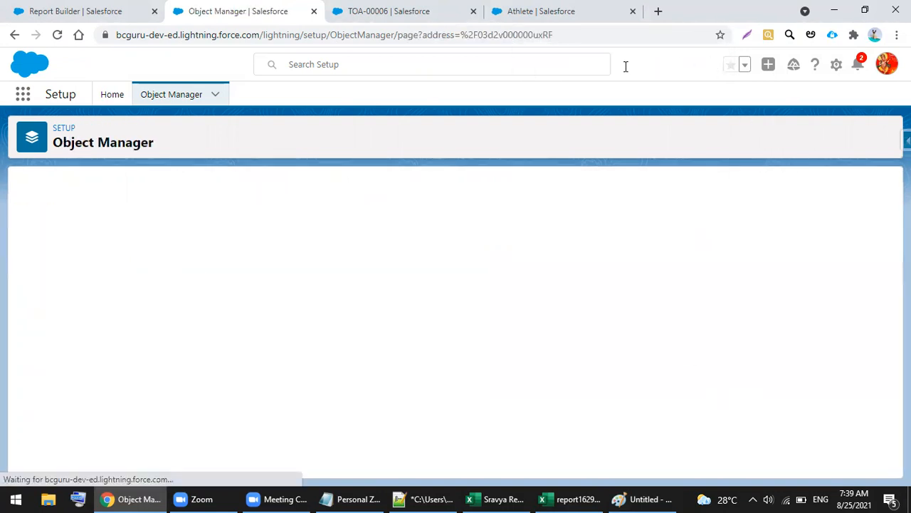
- Go to Contacts in the Service app's browser tab and start a new contact record
click(23, 94)
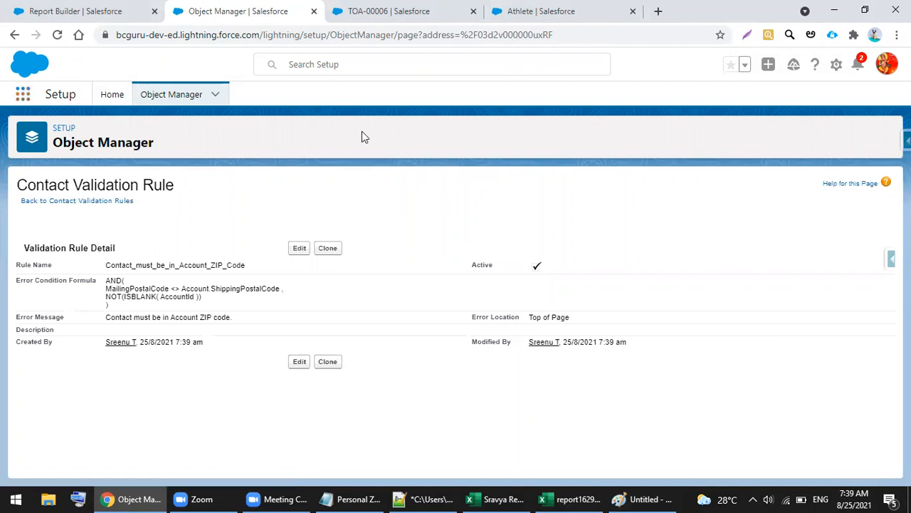
click(378, 14)
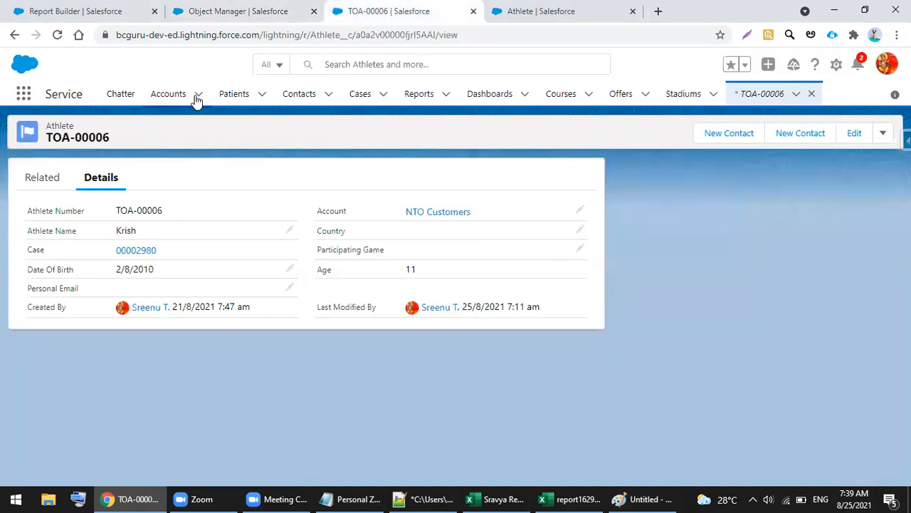
click(305, 99)
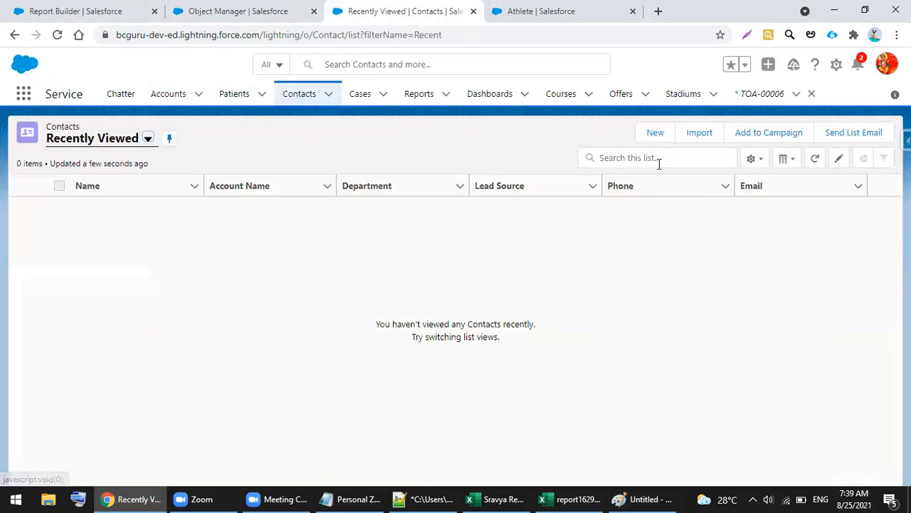
click(654, 134)
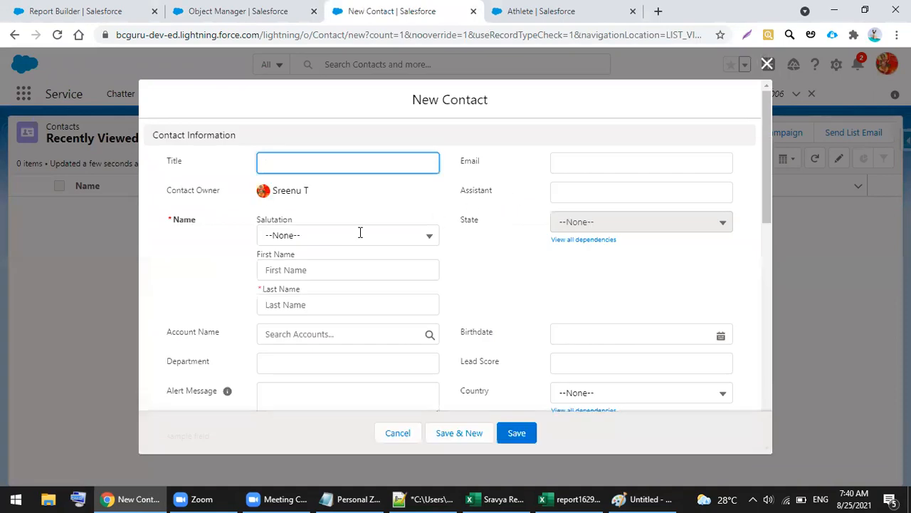
- Set the new contact's Account Name to the first recent account and leave the salutation at --None--
click(369, 332)
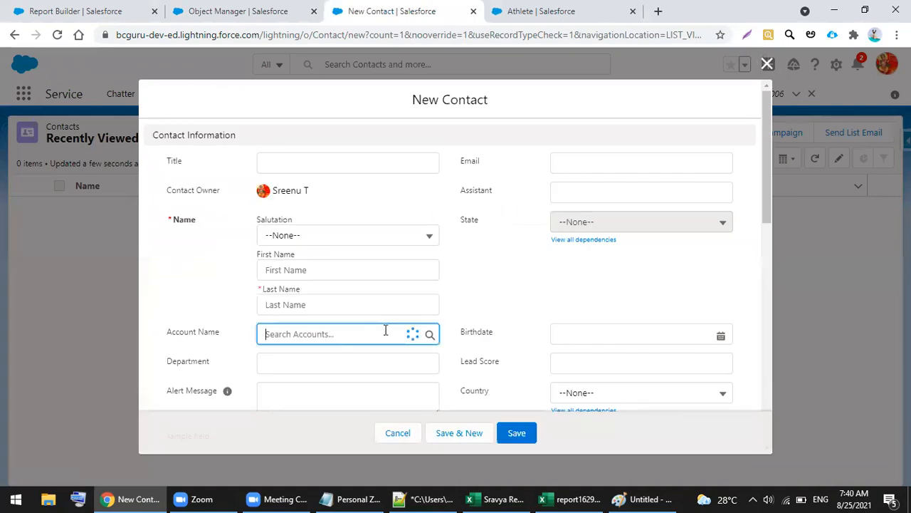
click(309, 386)
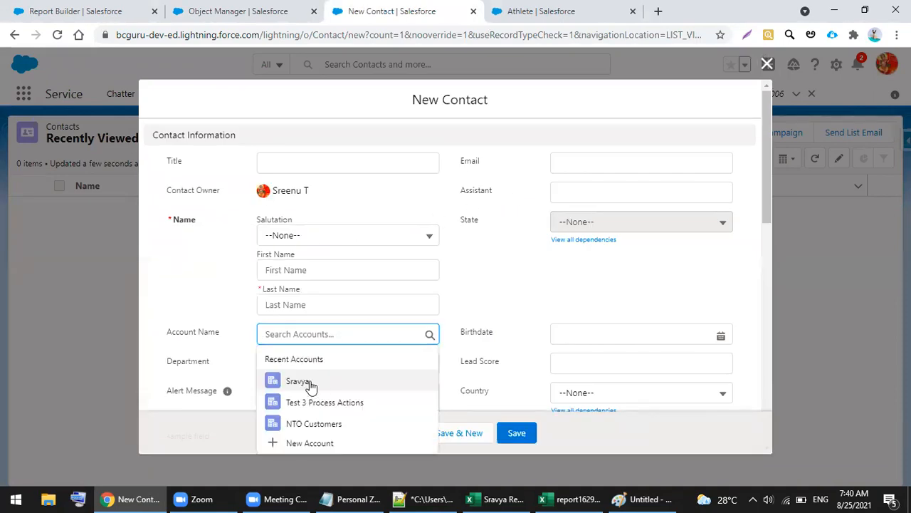
click(498, 285)
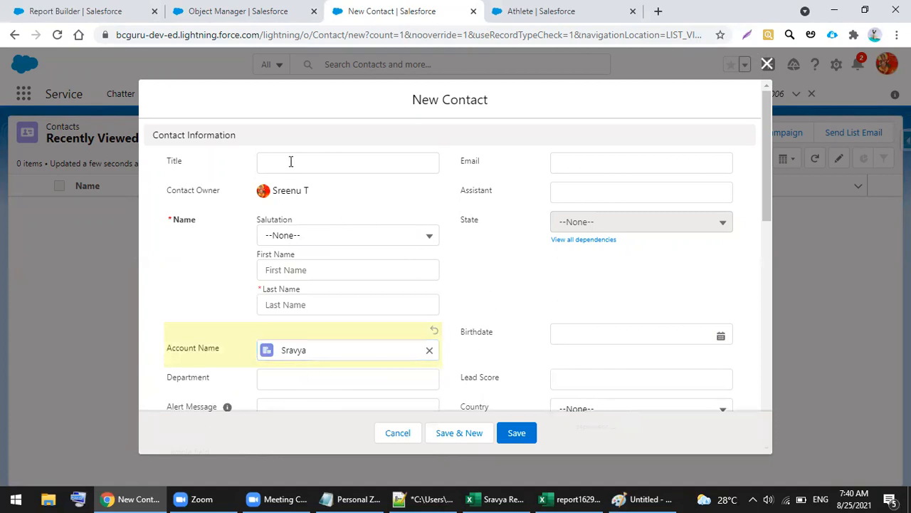
click(289, 232)
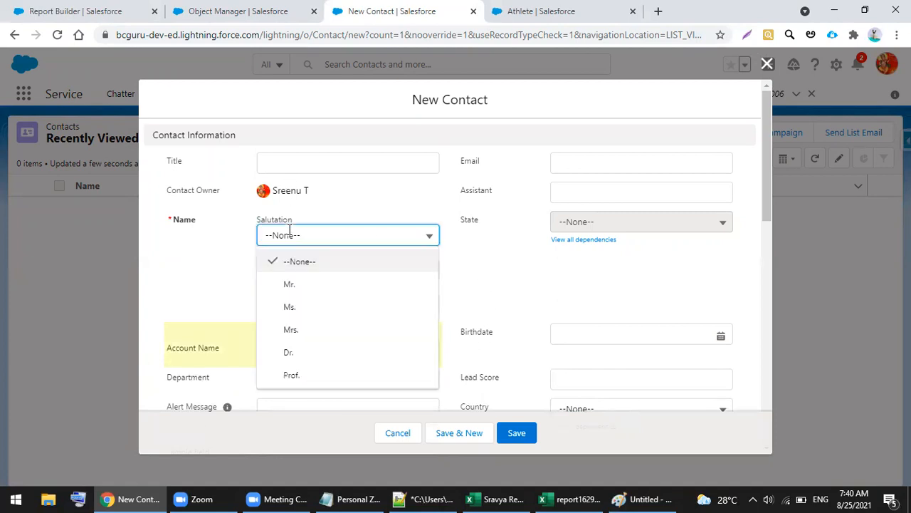
click(489, 297)
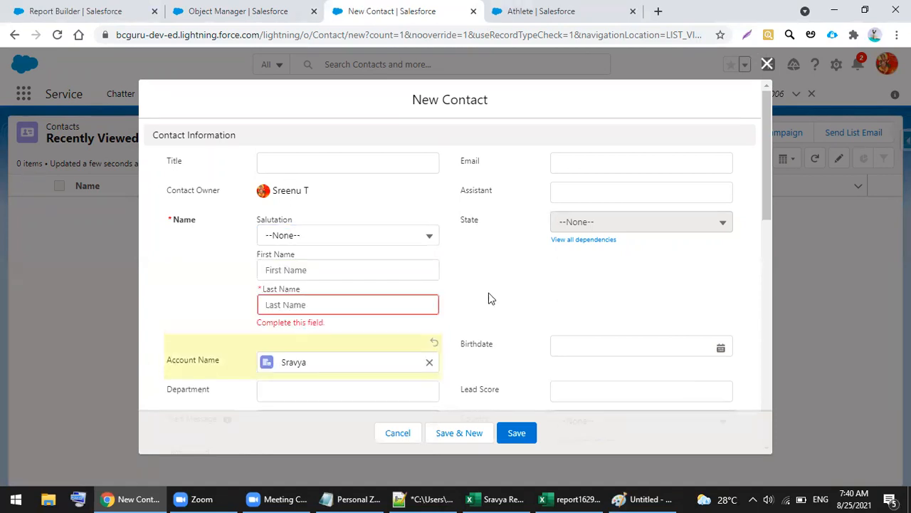
- Enter the new contact's last name
click(290, 303)
text(Sravy)
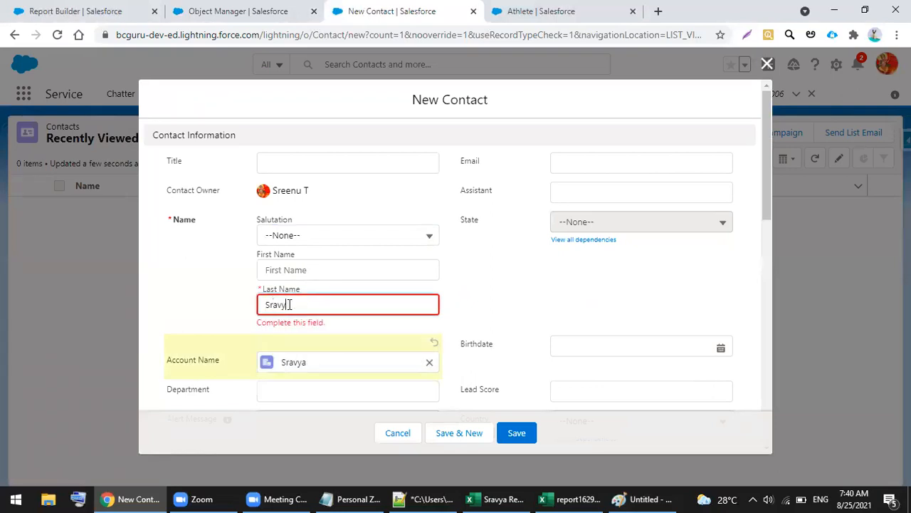
click(538, 277)
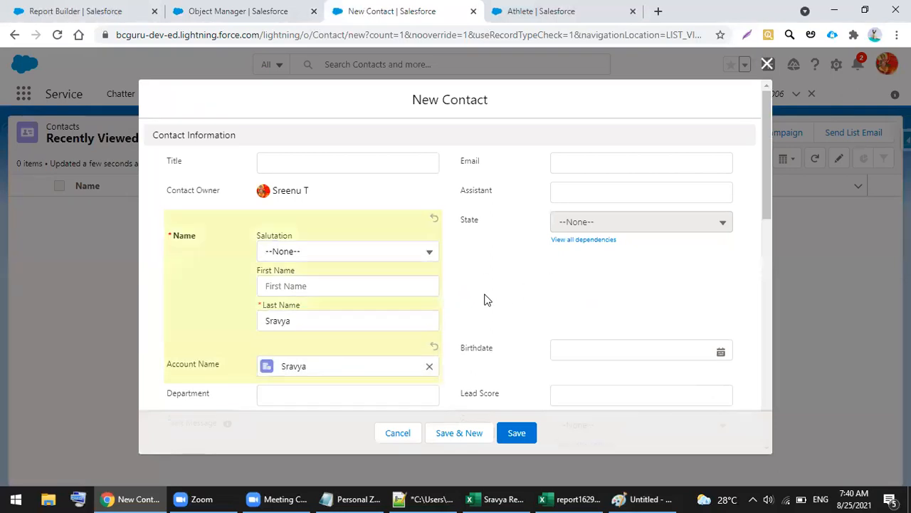
- Set the new contact's Mailing Zip/Postal Code to 52435
scroll(484, 299, down, 3)
scroll(481, 305, down, 5)
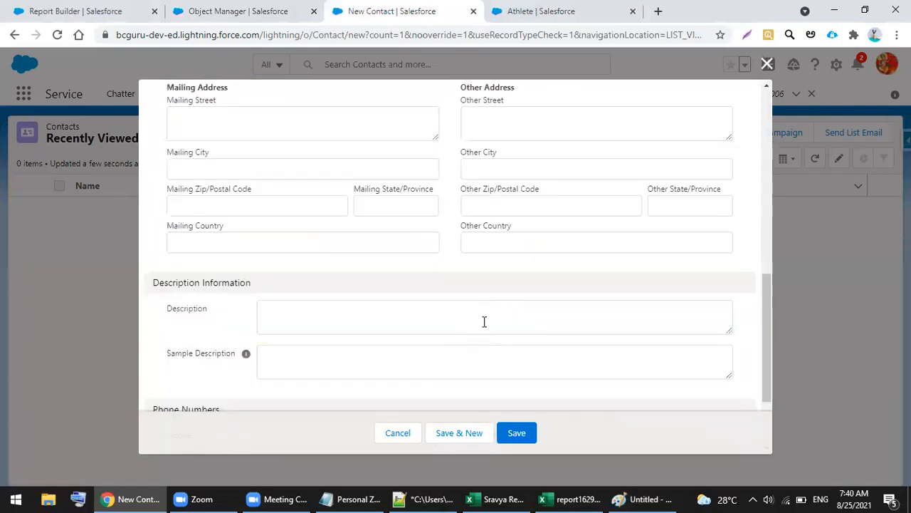
scroll(484, 322, down, 2)
scroll(484, 321, up, 2)
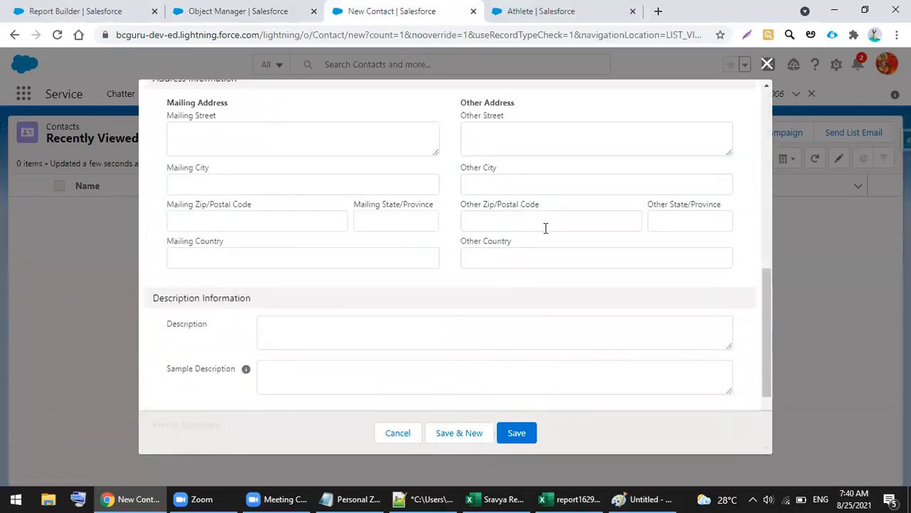
click(194, 216)
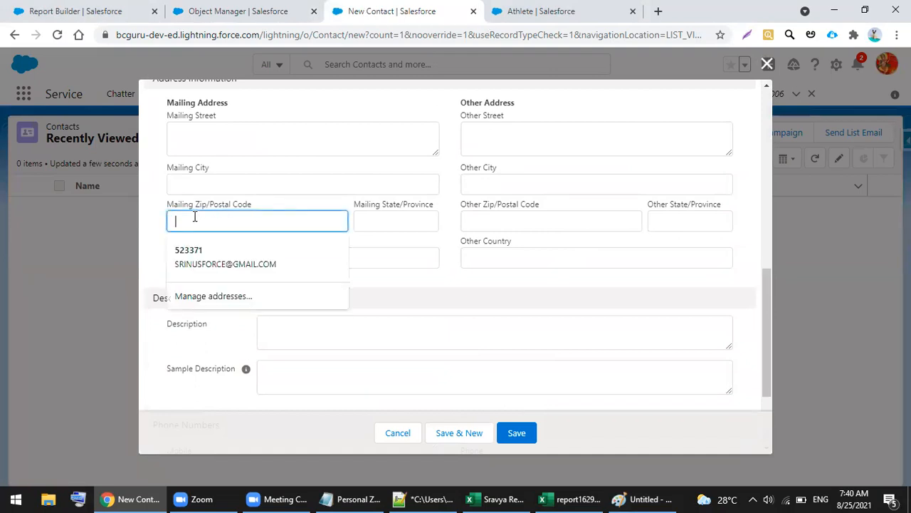
text(52)
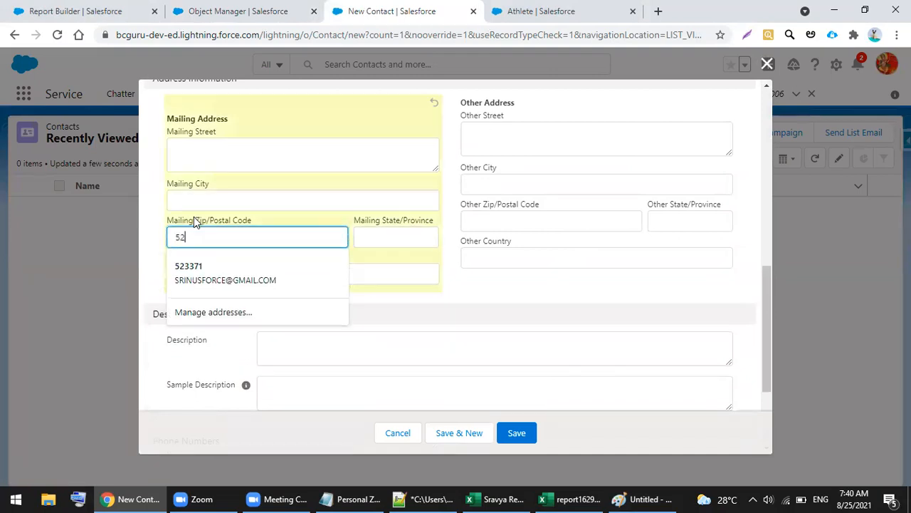
text(435)
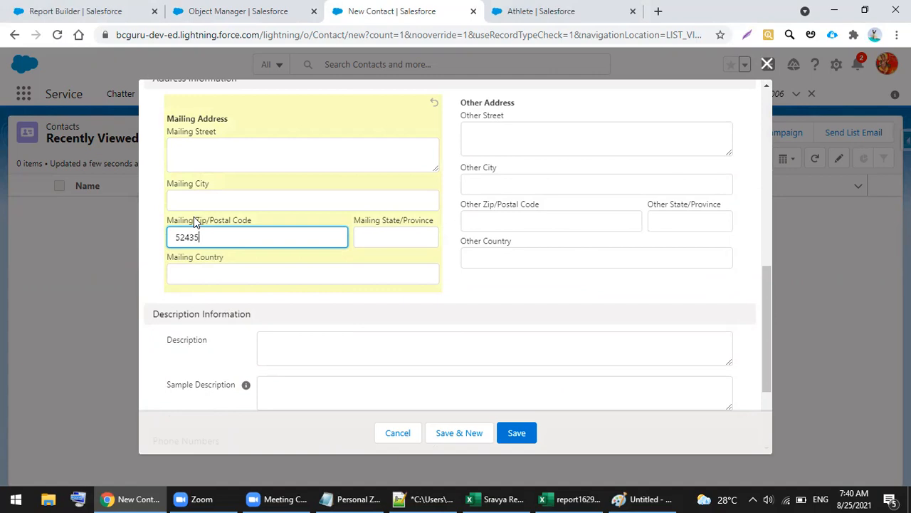
click(509, 281)
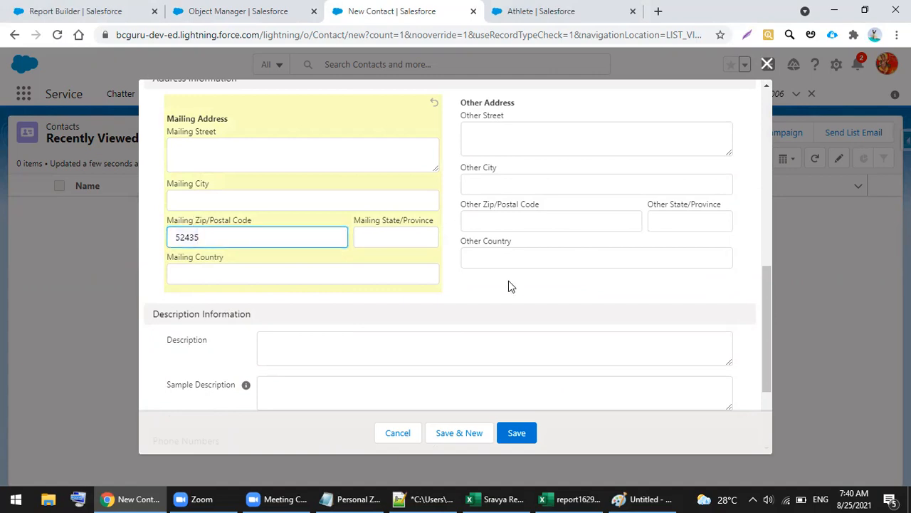
- Test the validation rule by trying to save the contact, and highlight the ZIP code error text before dismissing it
click(523, 436)
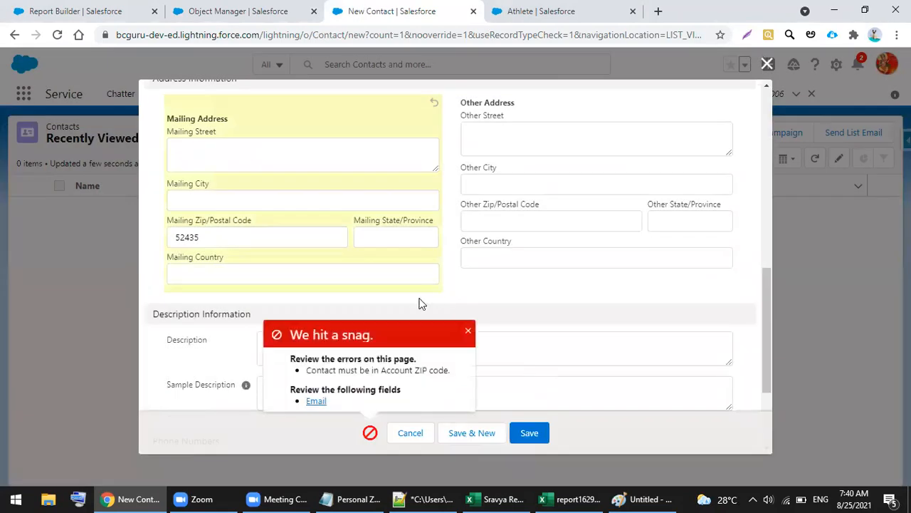
drag(306, 370, 464, 370)
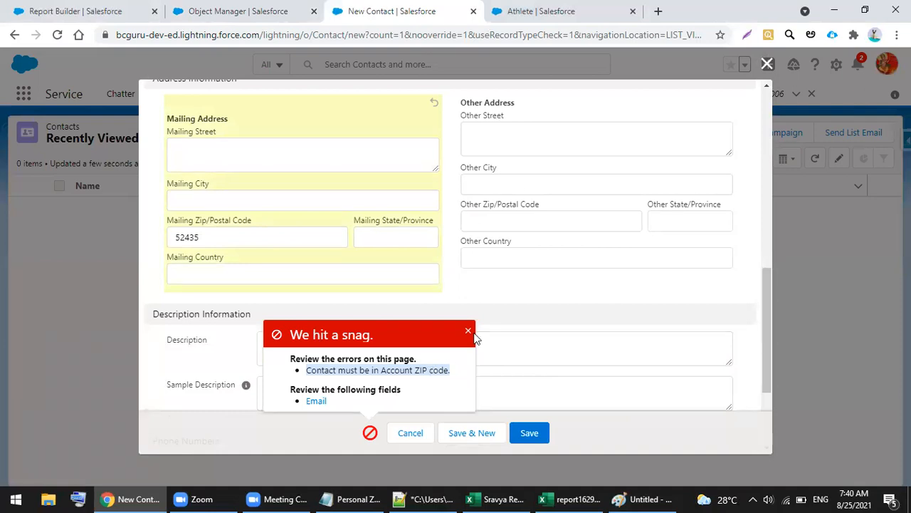
click(467, 331)
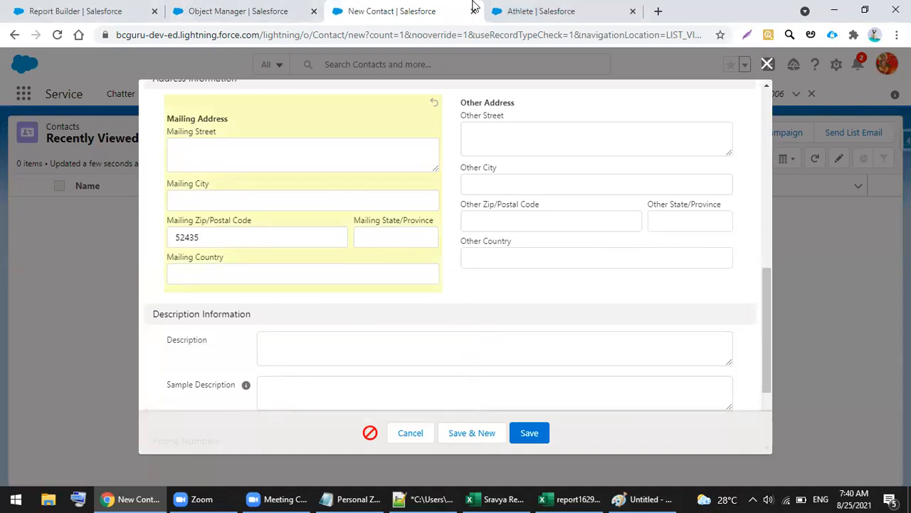
- Switch to the Object Manager browser tab and open the Accounts list by searching the apps and items for "accoun"
click(553, 9)
click(242, 10)
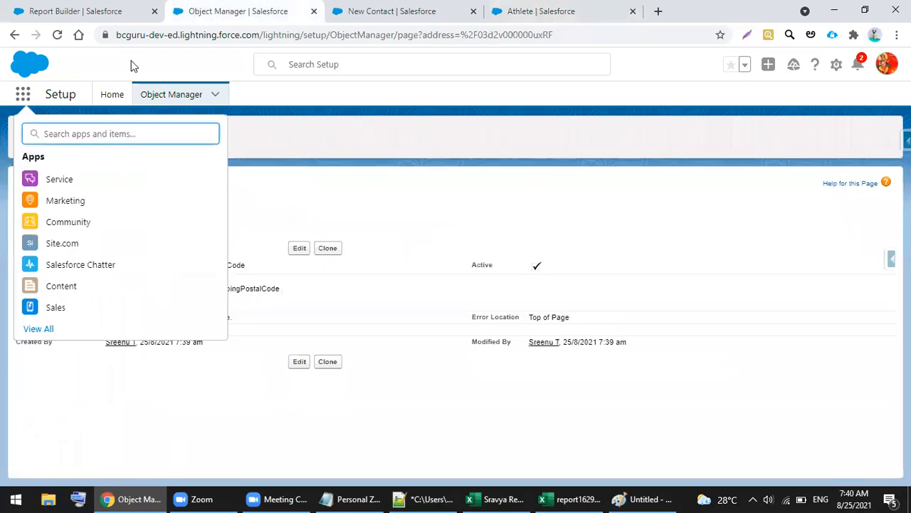
text(accoun)
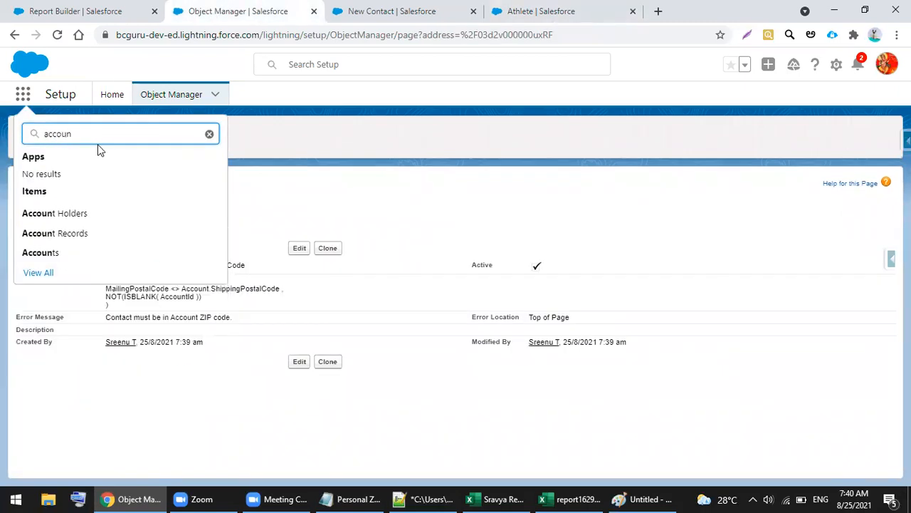
click(49, 256)
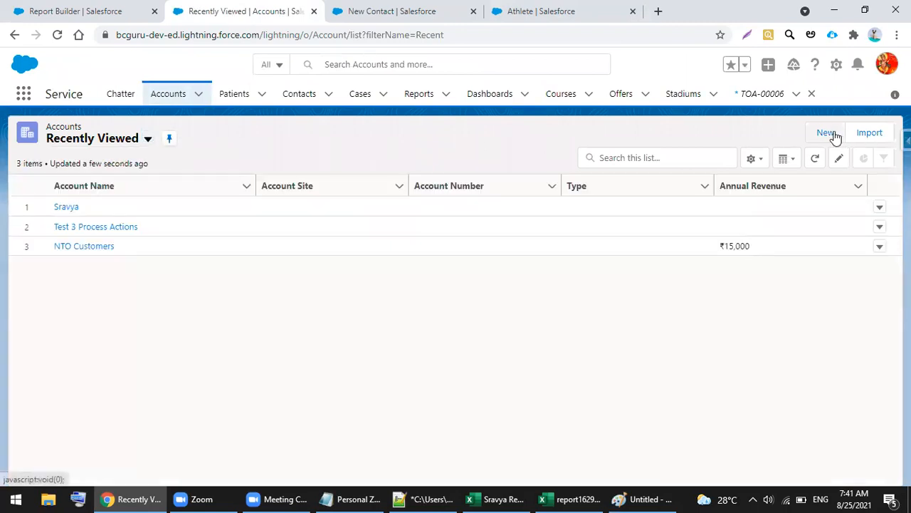
- Open the first recently viewed account and look through its detail fields for the shipping address
click(62, 207)
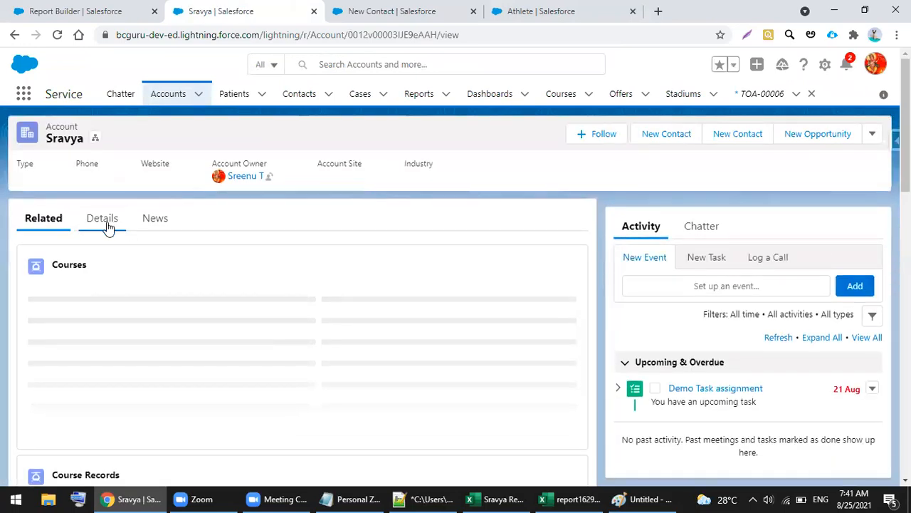
click(102, 221)
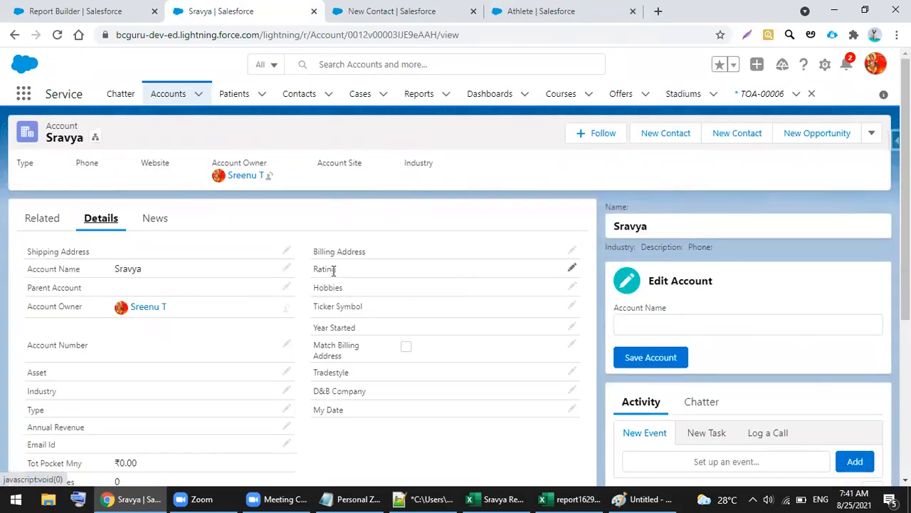
scroll(331, 440, down, 4)
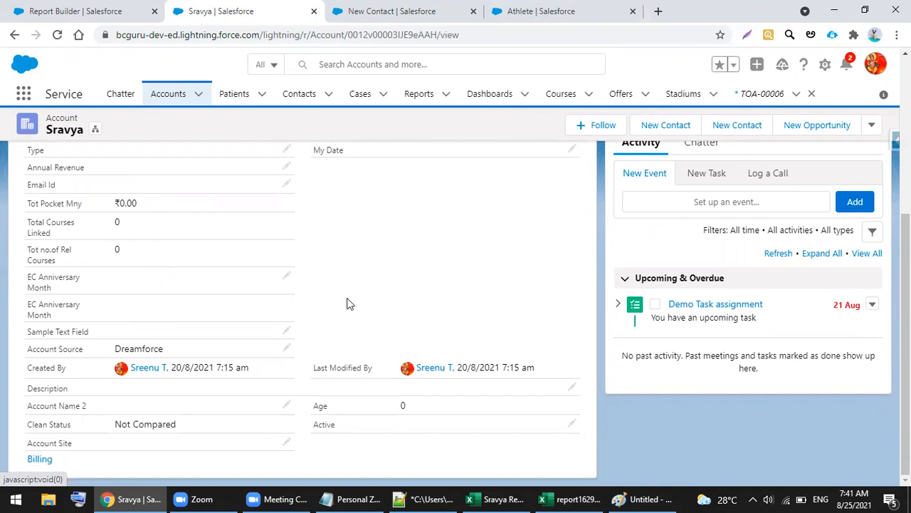
scroll(348, 303, up, 4)
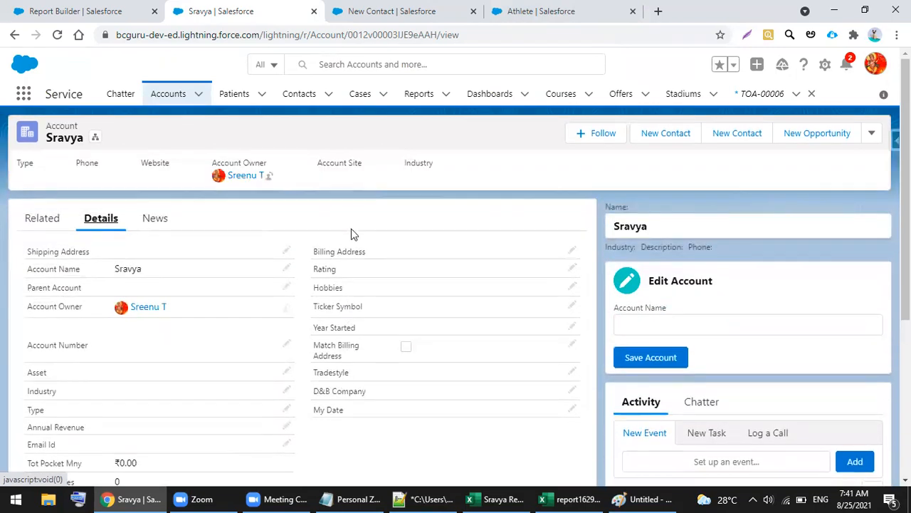
scroll(339, 394, down, 3)
scroll(572, 322, up, 3)
scroll(301, 368, down, 4)
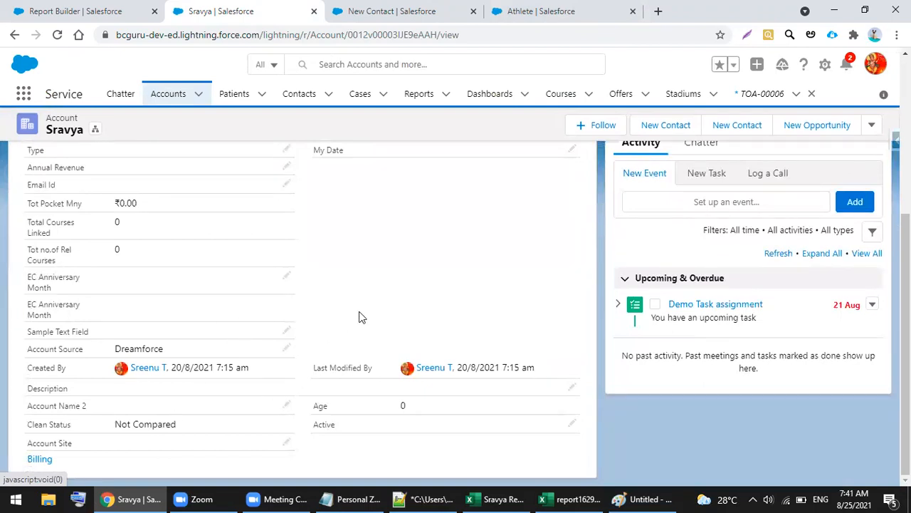
scroll(359, 317, up, 4)
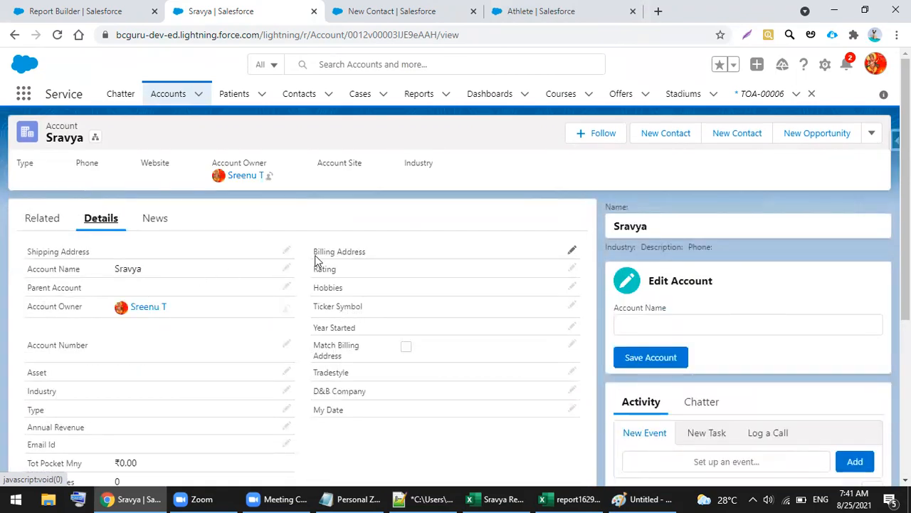
- Set the account's Shipping Zip/Postal Code to 52435 and save the record
click(286, 253)
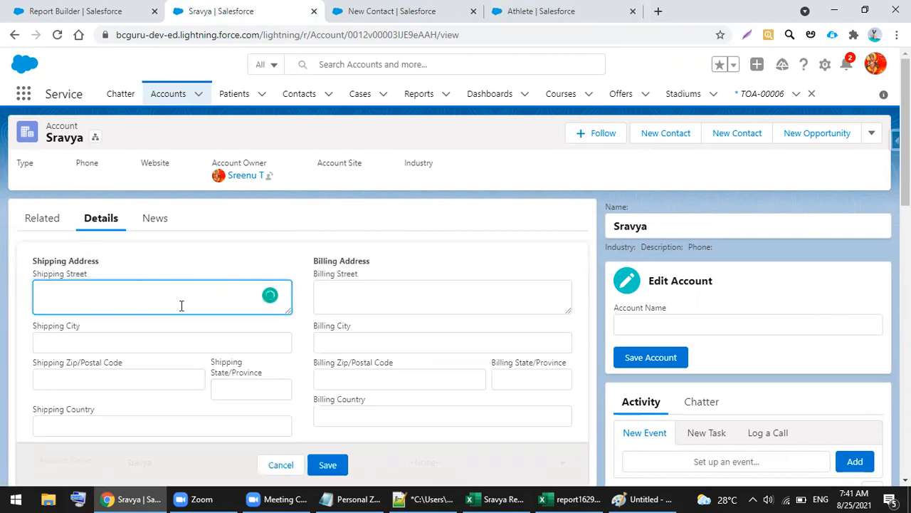
scroll(162, 385, down, 1)
scroll(162, 385, down, 1)
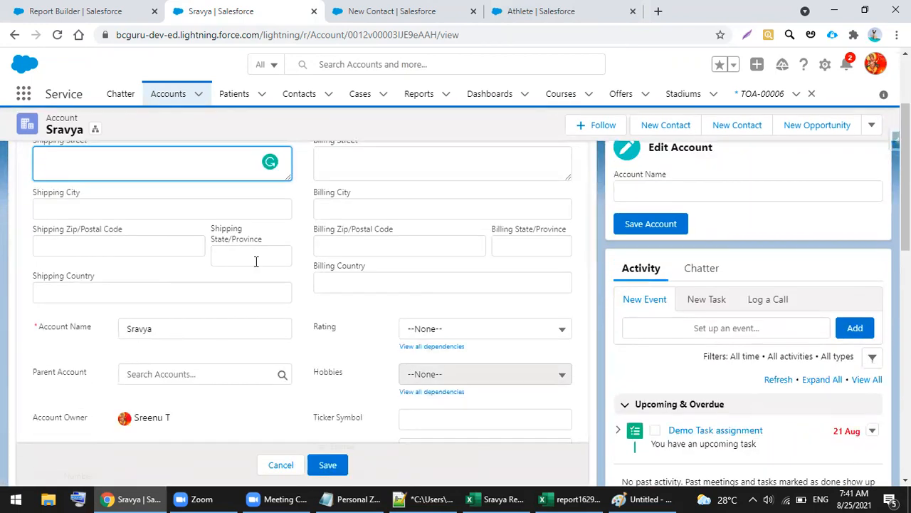
click(89, 247)
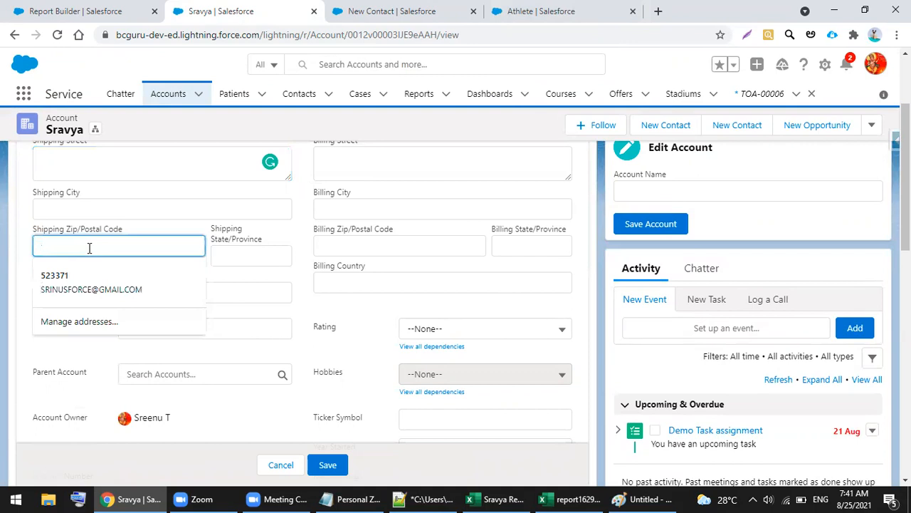
text(52435)
click(308, 305)
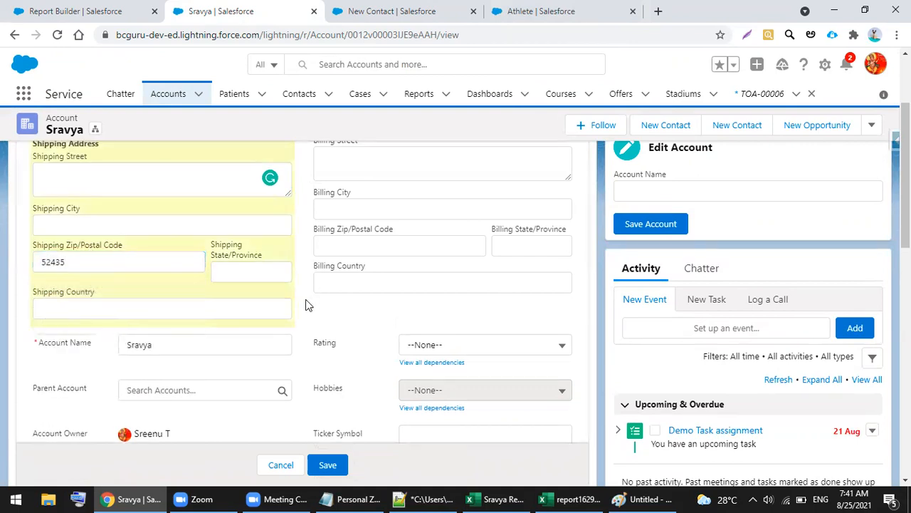
click(326, 463)
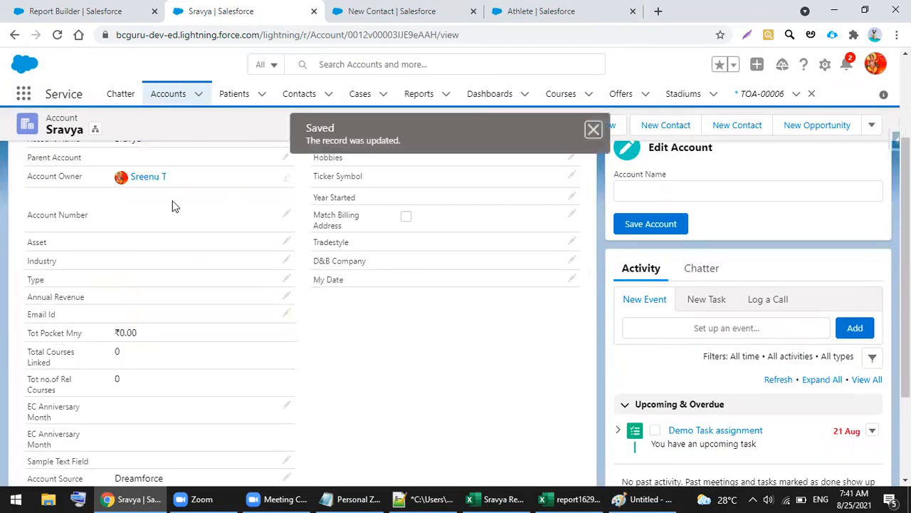
- Return to the New Contact browser tab, retry saving the contact, and dismiss the error notice
click(388, 11)
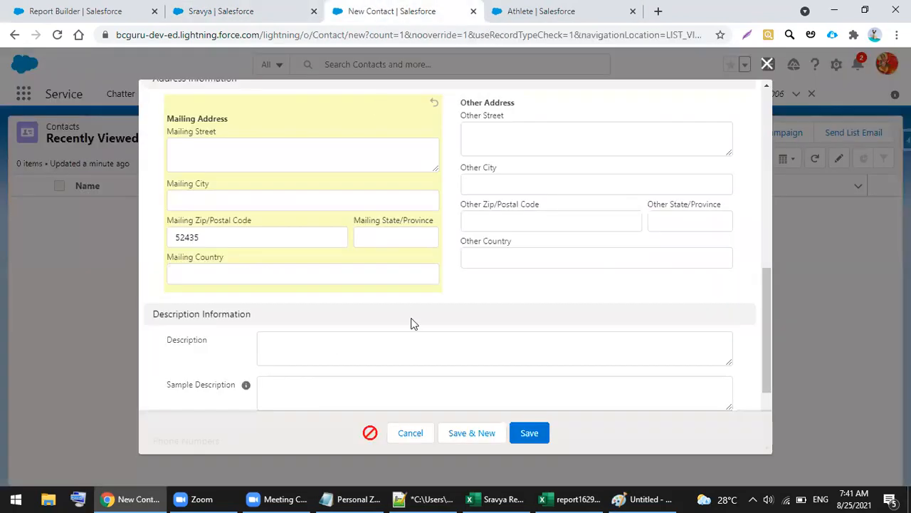
click(525, 436)
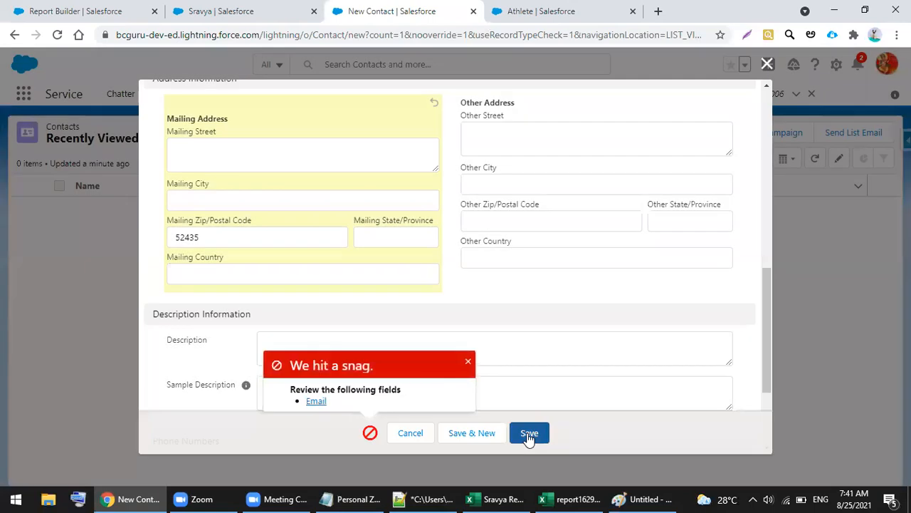
click(528, 436)
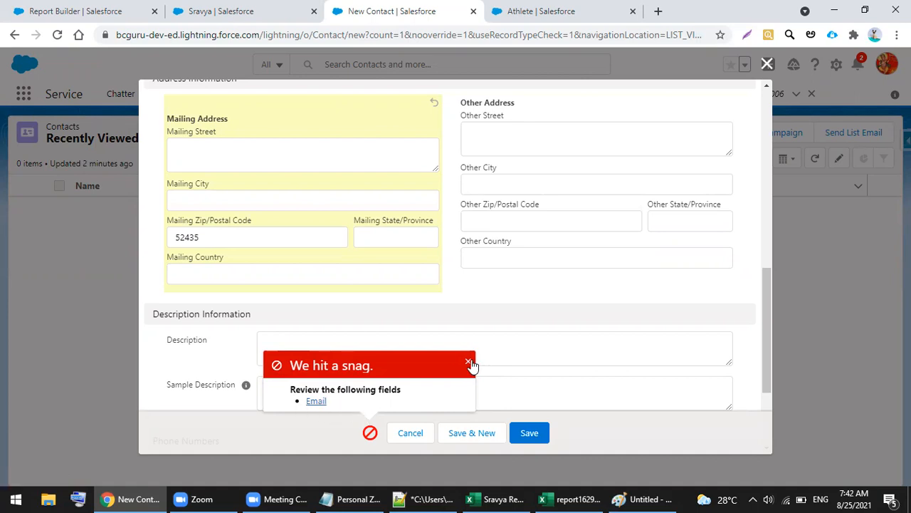
click(467, 360)
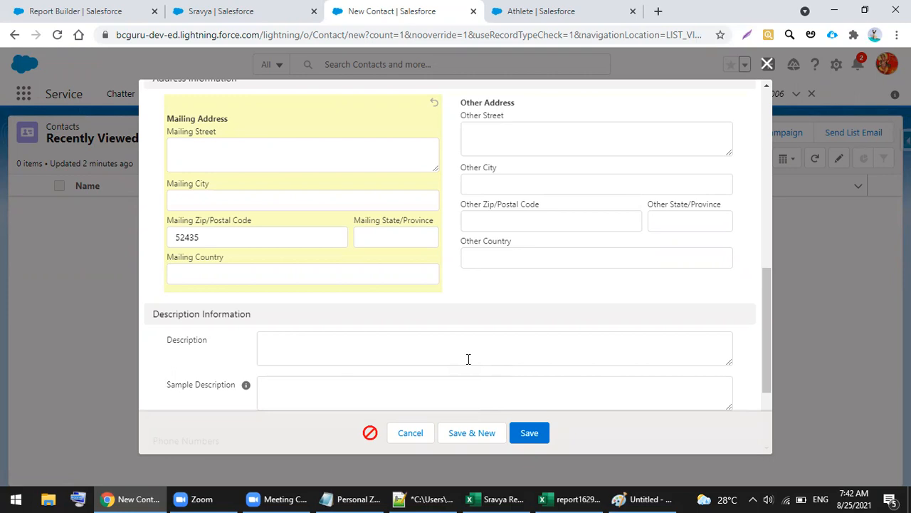